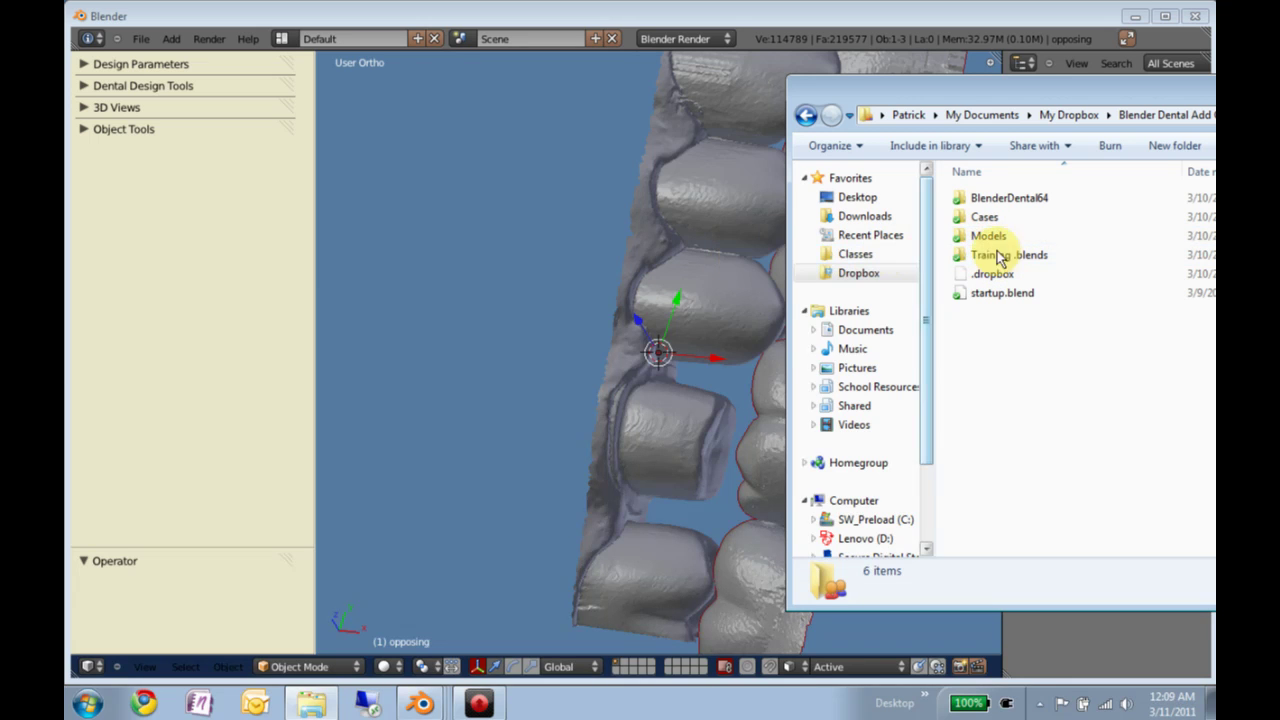
- Browse the folder containing Example Tooth 3 crown for the model files, and look up the Import STL command in Blender
{"action": "double_click", "coordinate": [990, 243]}
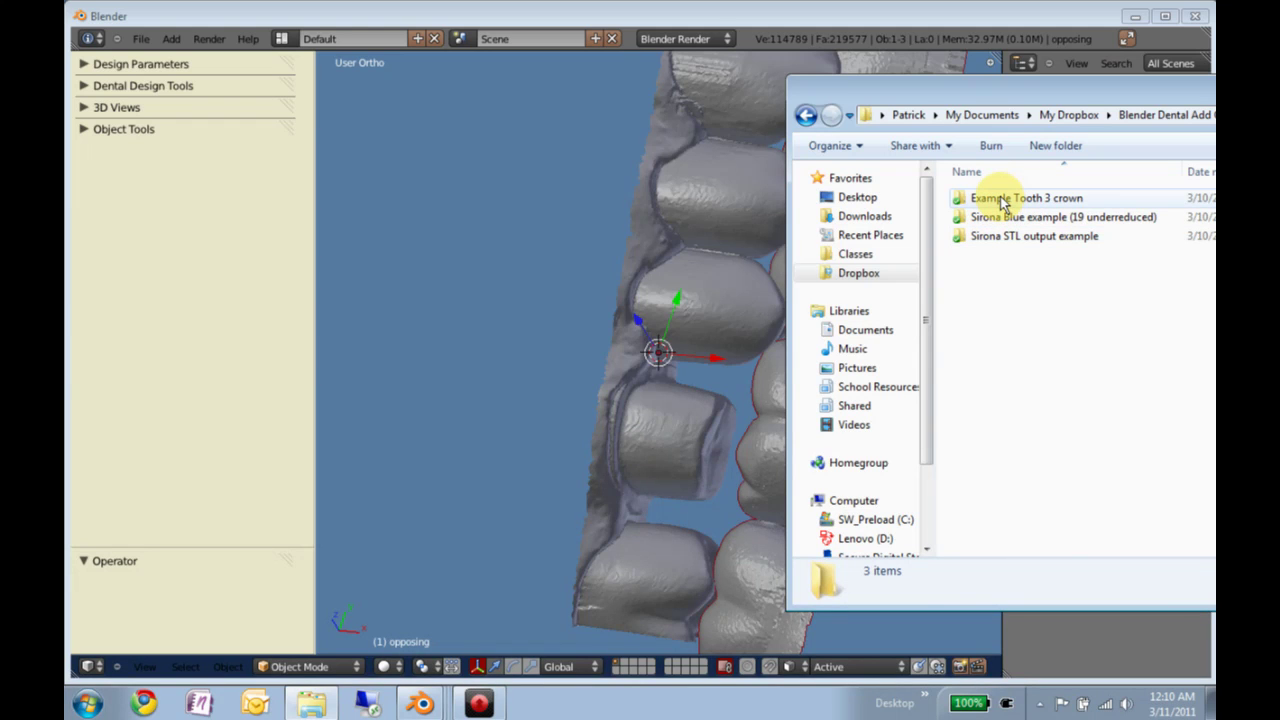
{"action": "left_click", "coordinate": [1003, 200]}
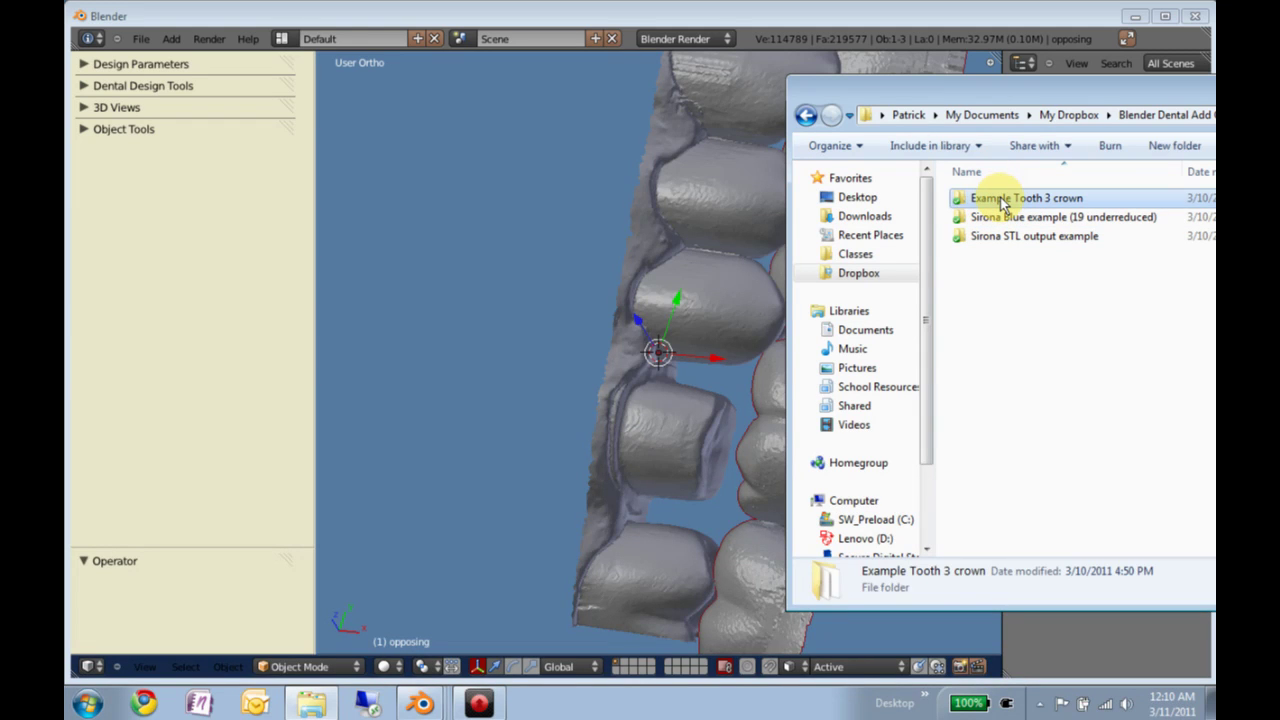
{"action": "double_click", "coordinate": [970, 199]}
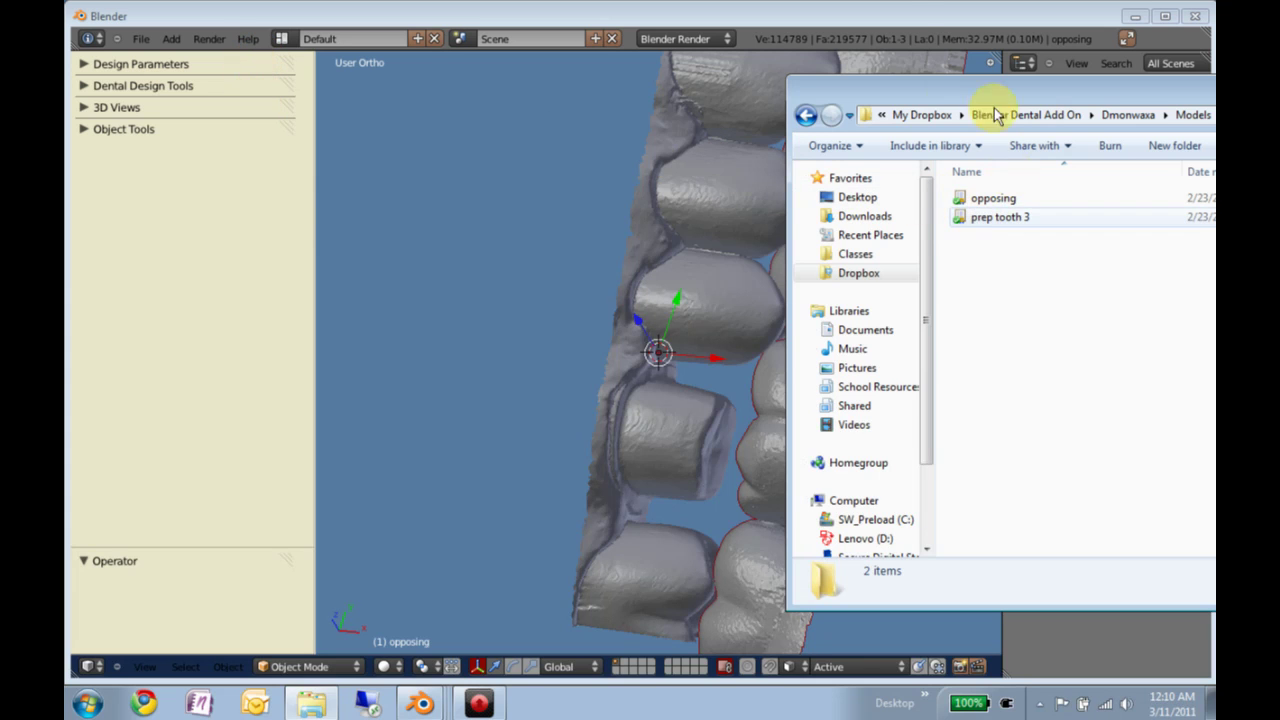
{"action": "left_click", "coordinate": [908, 15]}
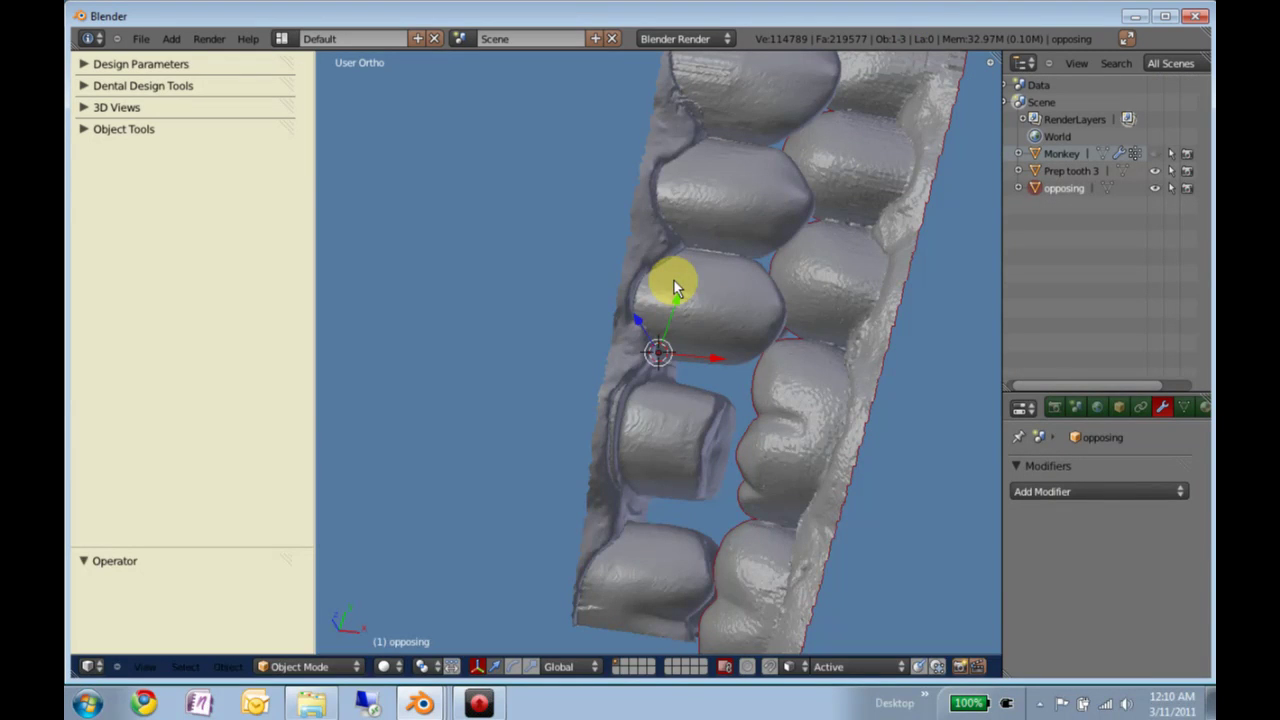
{"action": "key", "text": "space"}
{"action": "type", "text": "import st"}
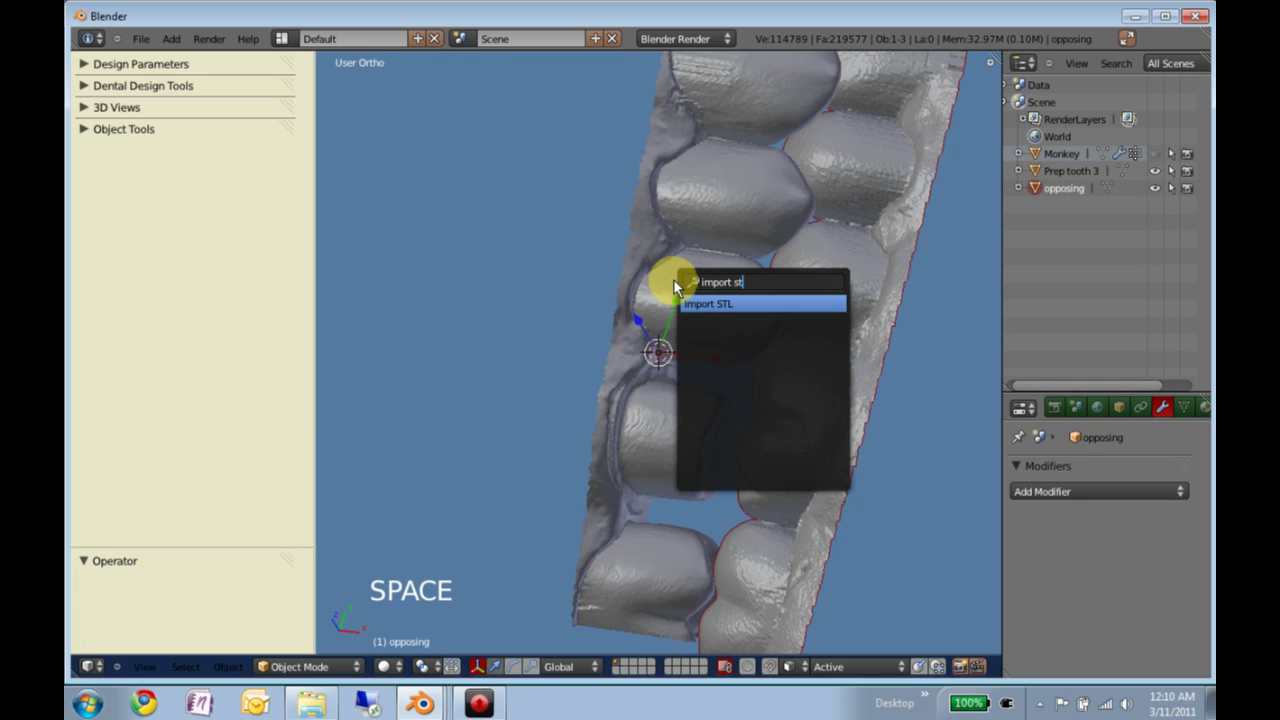
- In the design parameters, define the opposing object as the opposing model and Prep tooth 3 as the master model
{"action": "left_click", "coordinate": [85, 64]}
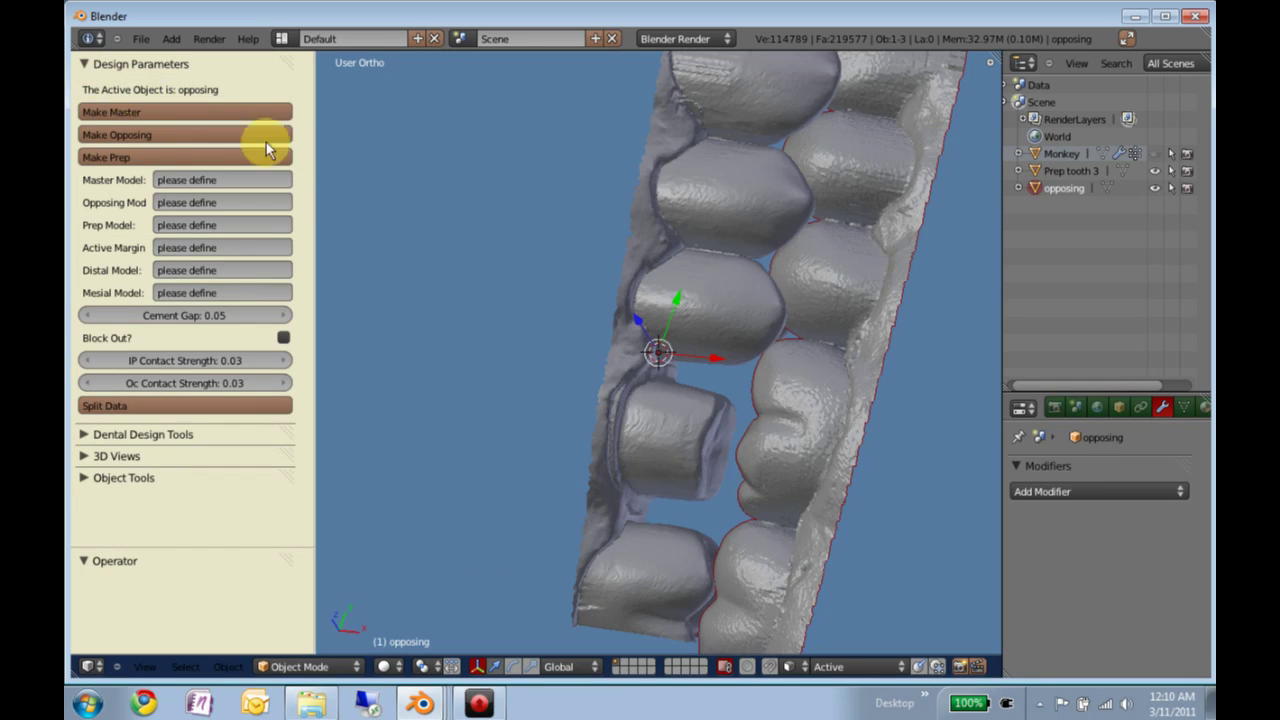
{"action": "right_click", "coordinate": [842, 298]}
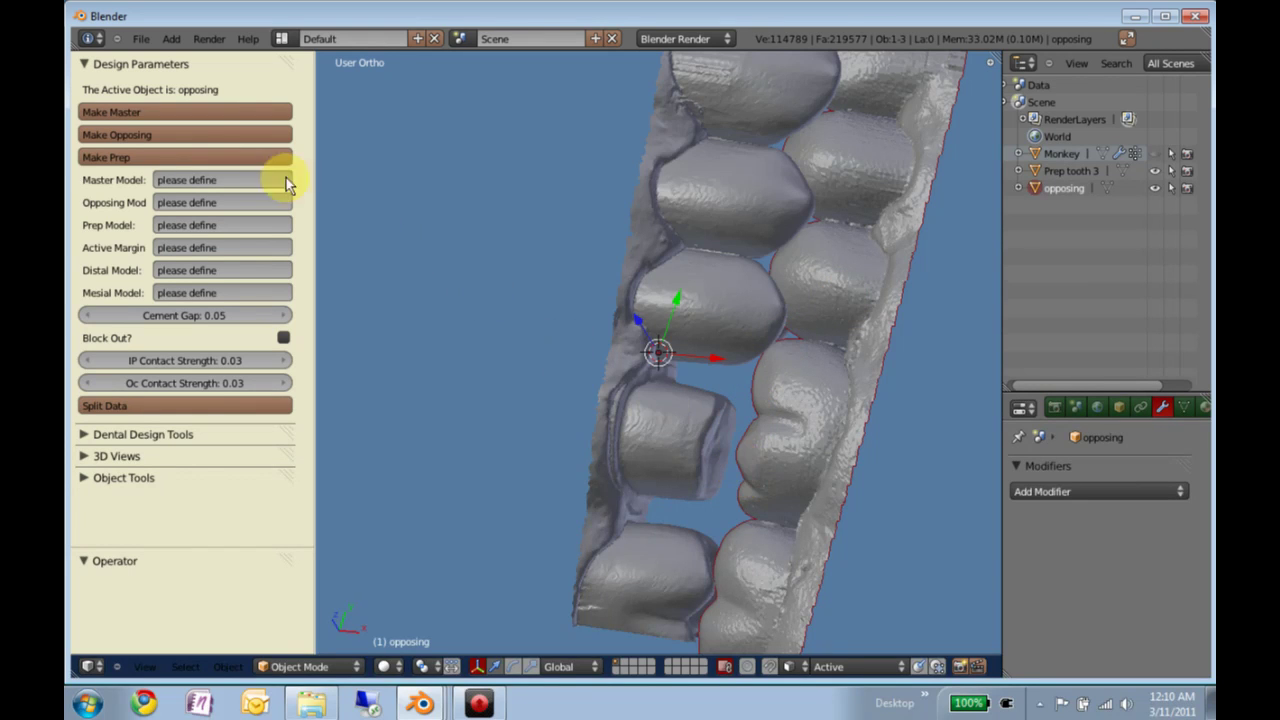
{"action": "left_click", "coordinate": [170, 134]}
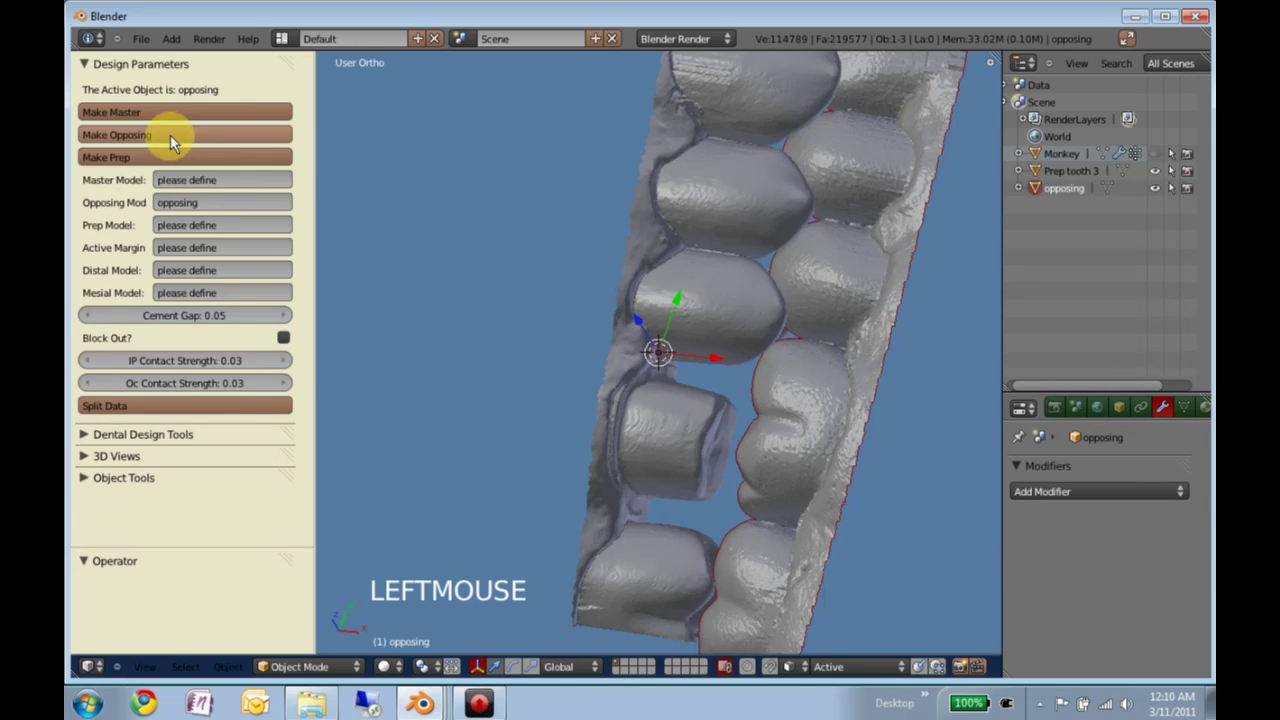
{"action": "right_click", "coordinate": [705, 289]}
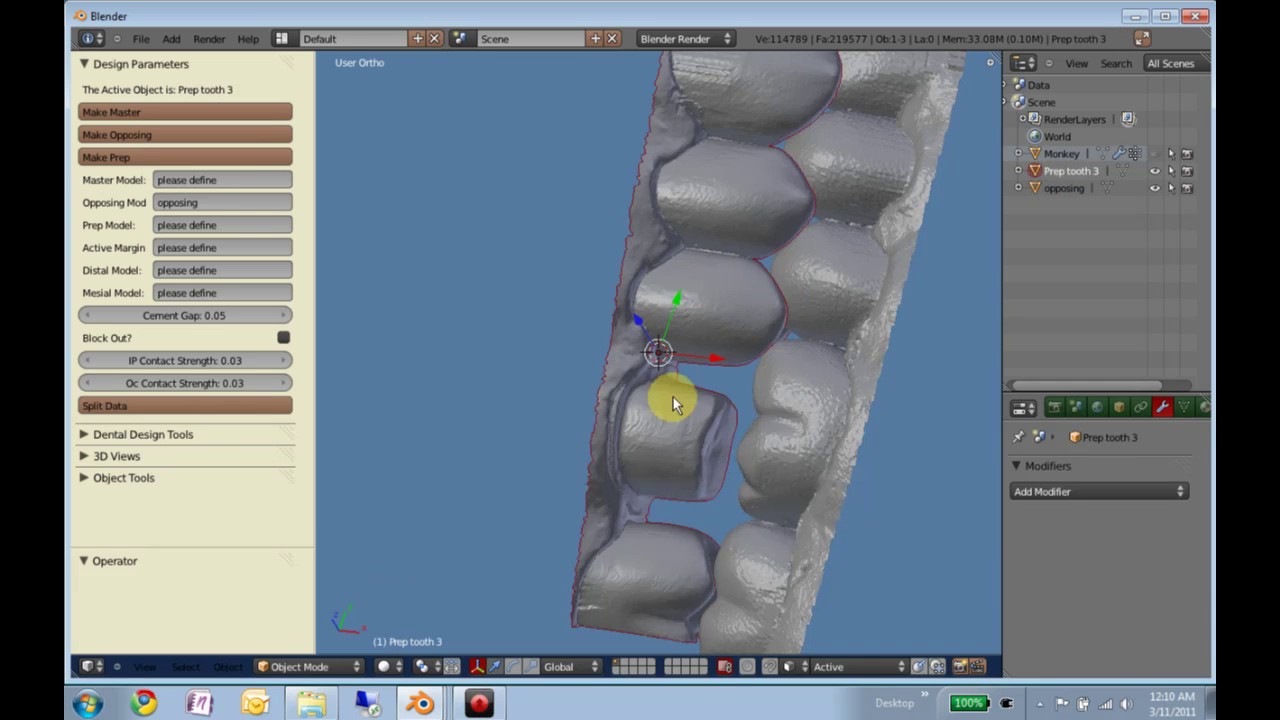
{"action": "left_click", "coordinate": [232, 113]}
{"action": "left_click", "coordinate": [284, 339]}
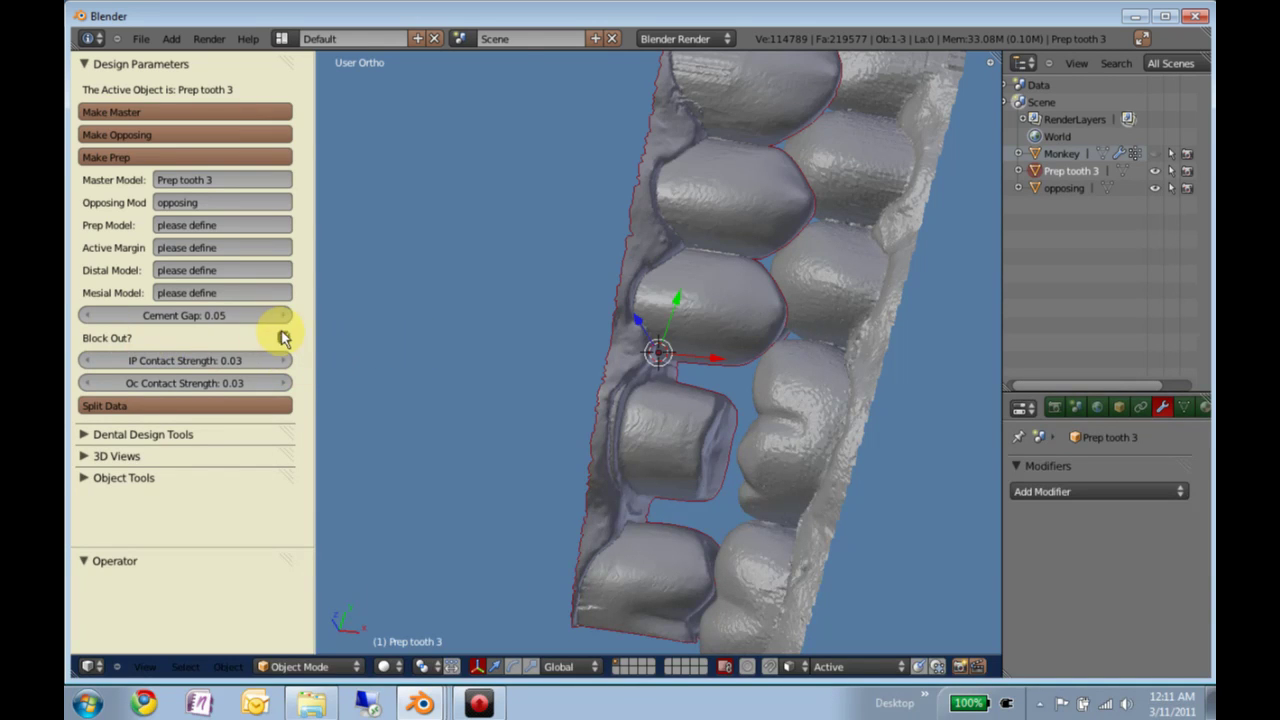
{"action": "left_click", "coordinate": [85, 70]}
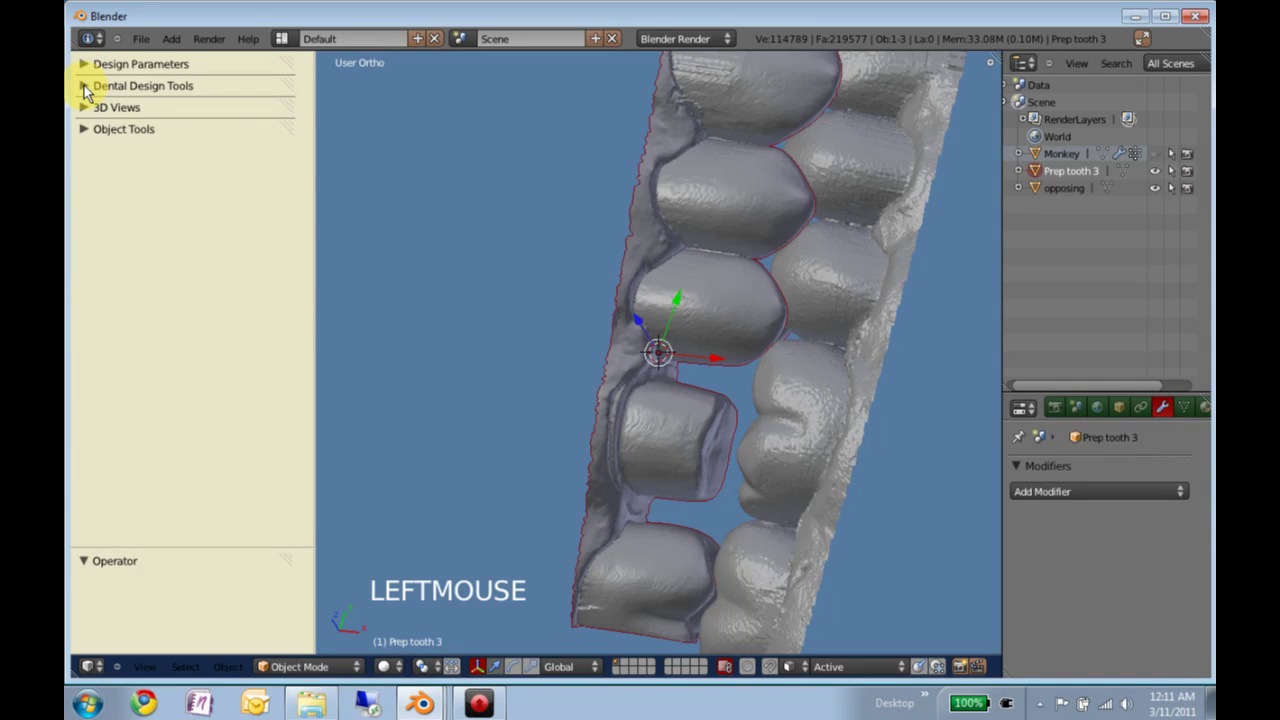
- In the dental design tools, set the active crown form to 16 and process the models
{"action": "left_click", "coordinate": [85, 87]}
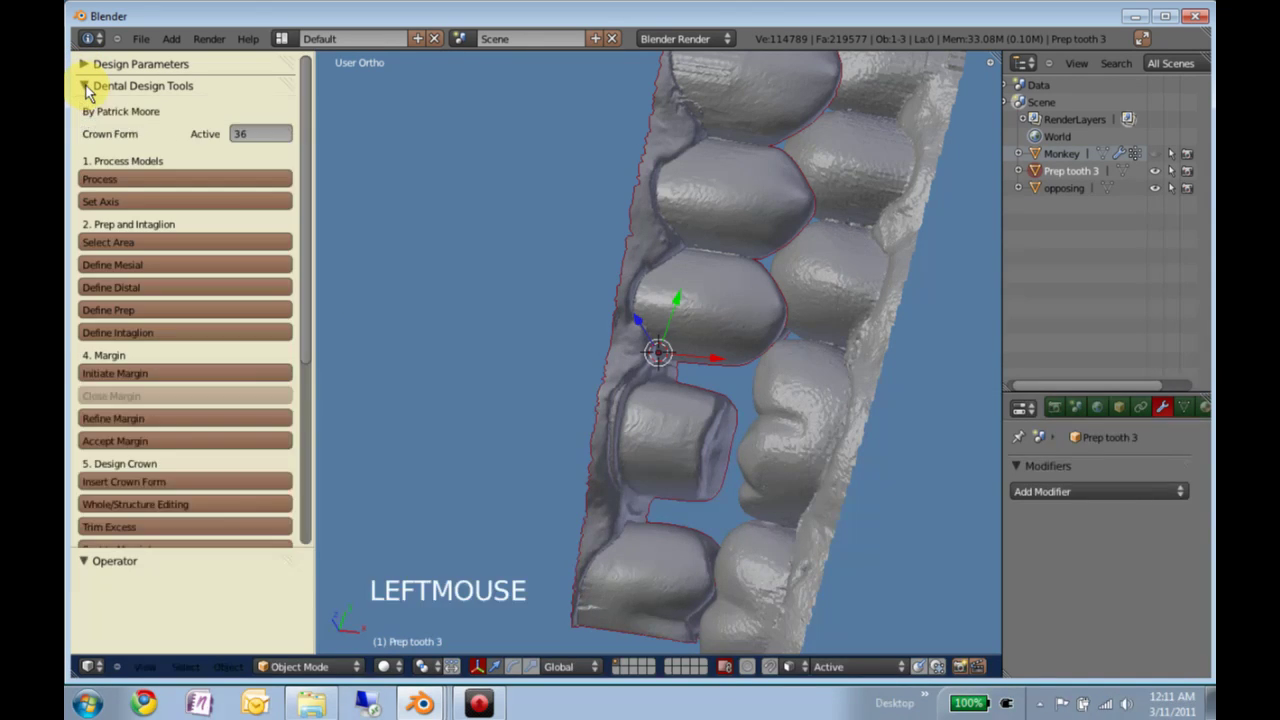
{"action": "left_click", "coordinate": [250, 134]}
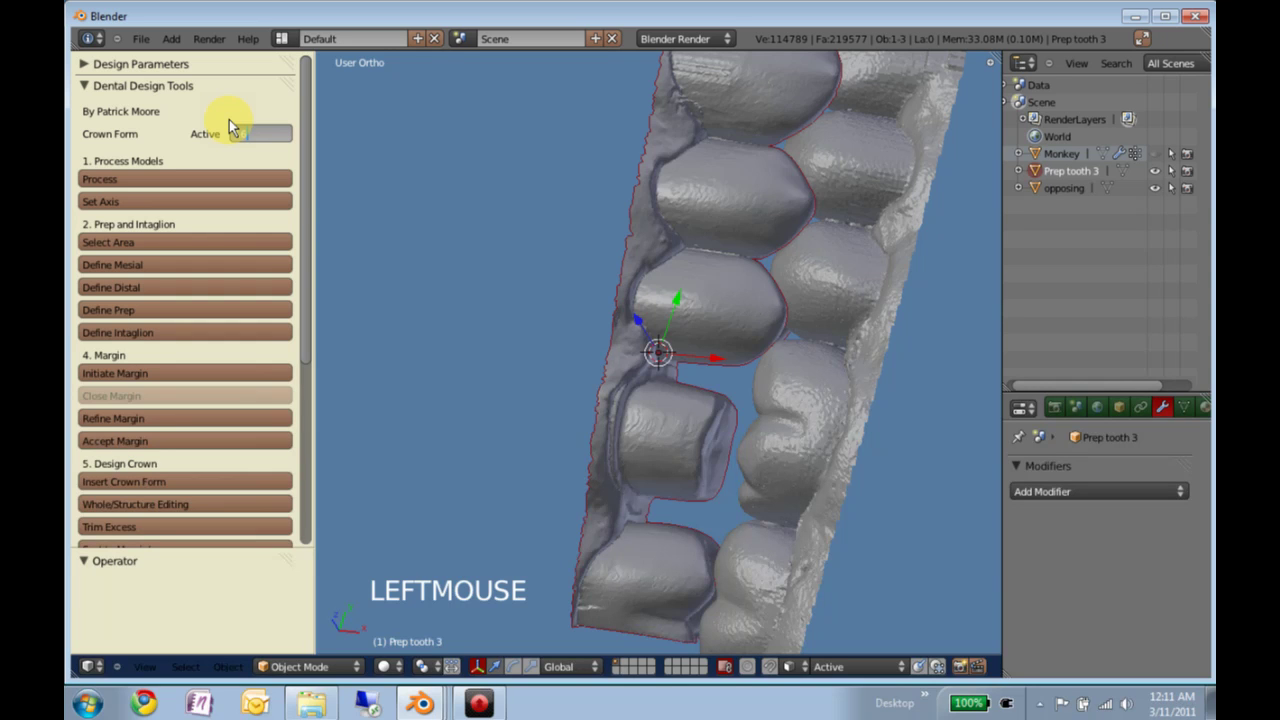
{"action": "left_click", "coordinate": [217, 178]}
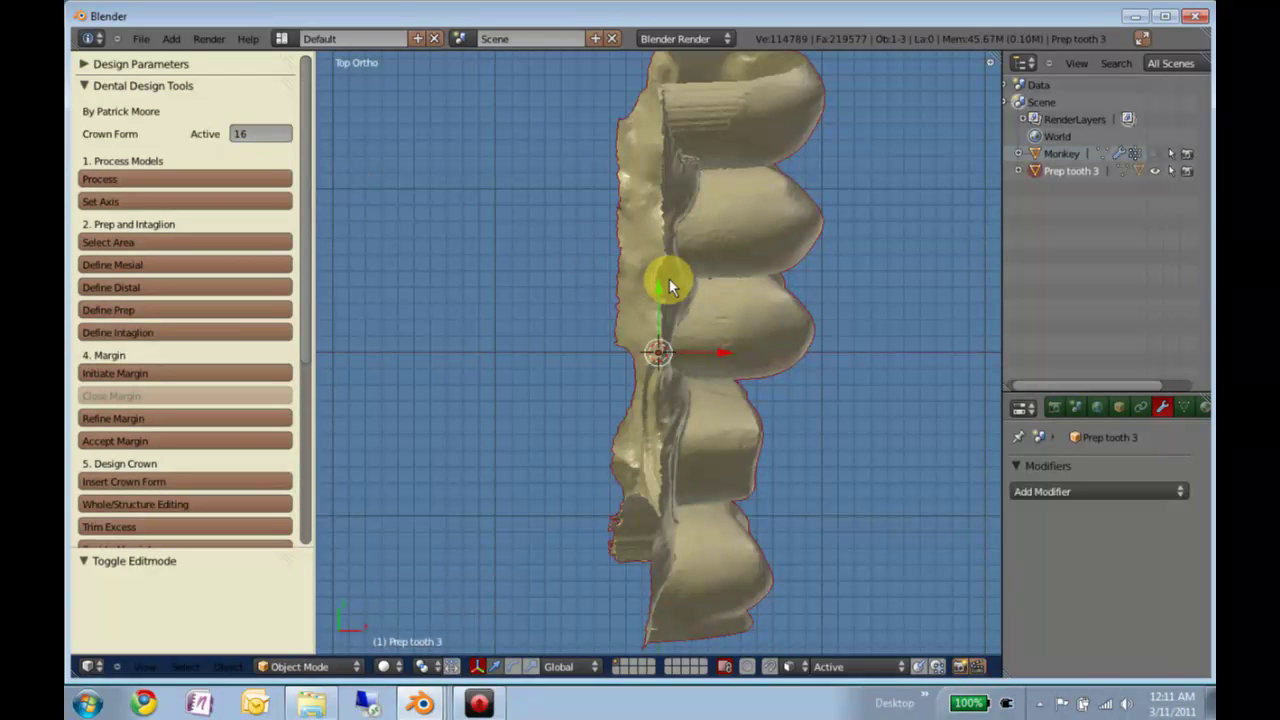
- Try placing the 3D cursor beside the prep model, and reset the cursor and view to the world origin
{"action": "left_click", "coordinate": [719, 215]}
{"action": "left_click", "coordinate": [790, 524]}
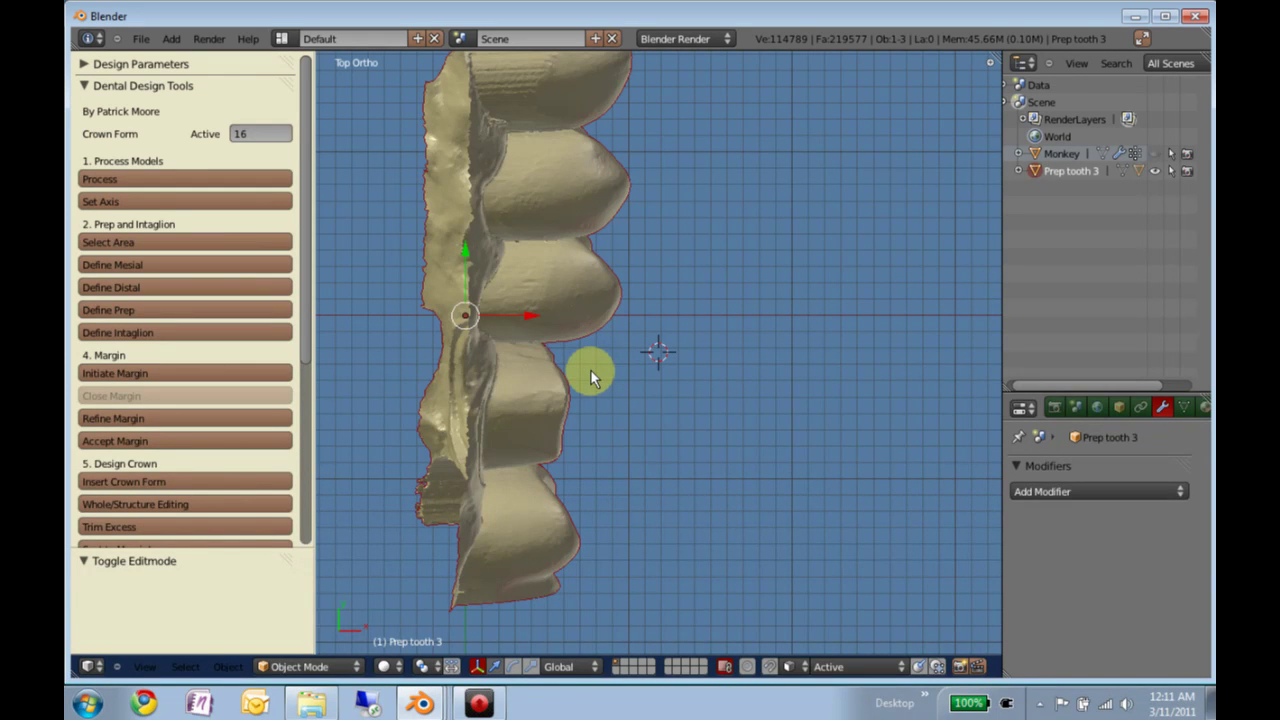
{"action": "key", "text": "shift+c"}
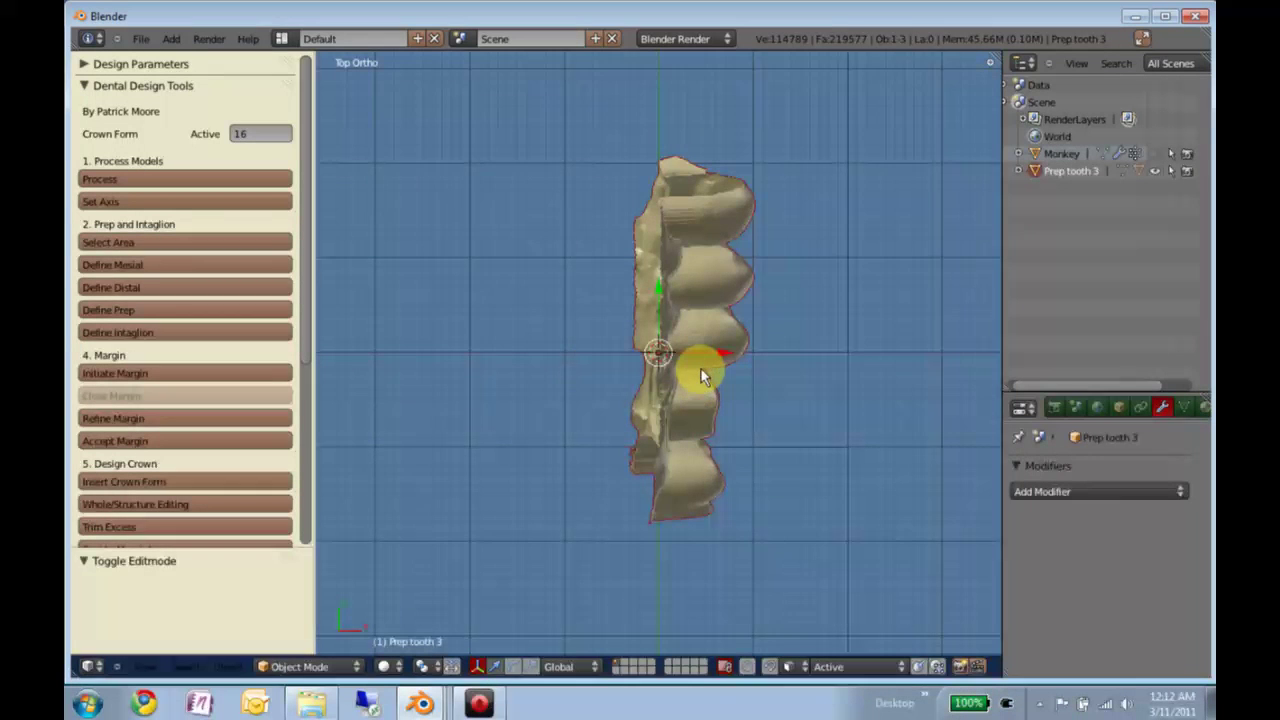
{"action": "scroll", "coordinate": [700, 369], "scroll_direction": "up", "scroll_amount": 1}
{"action": "scroll", "coordinate": [700, 367], "scroll_direction": "up", "scroll_amount": 2}
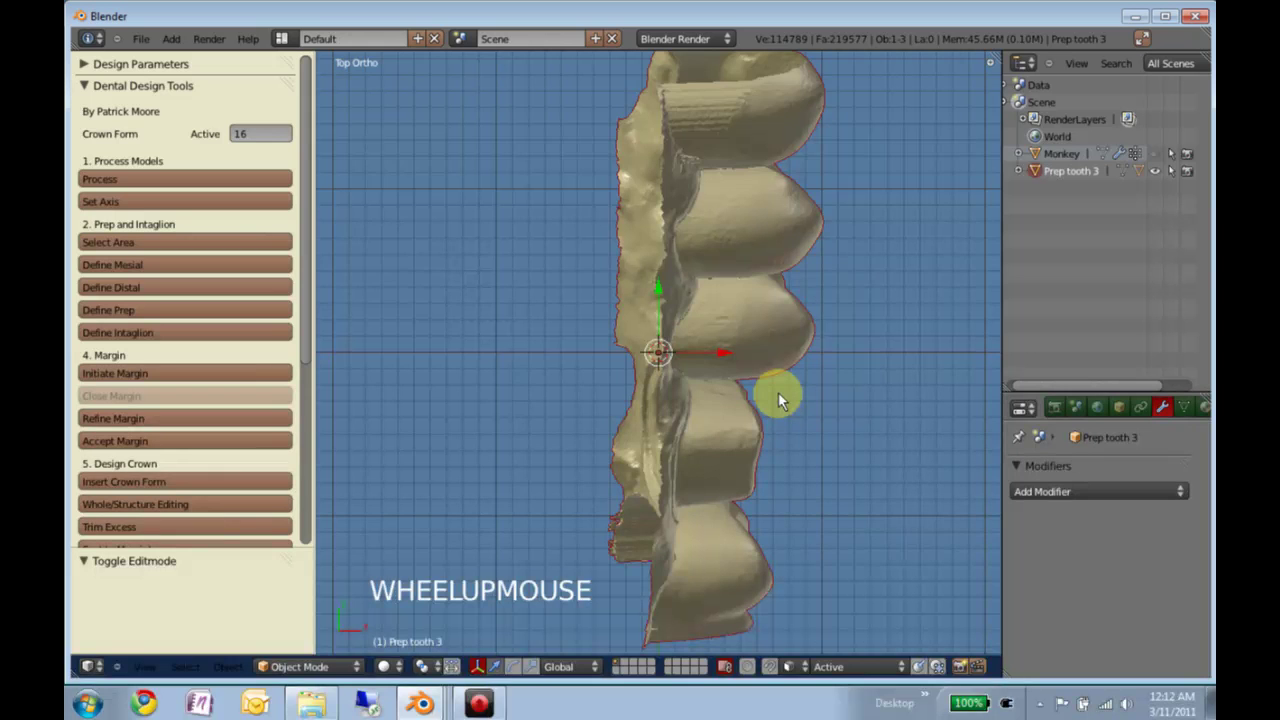
- Rotate Prep tooth 3 about -101.7° around global Y and about -114.7° around global Z so the occlusal surfaces face the top view
{"action": "key", "text": "r"}
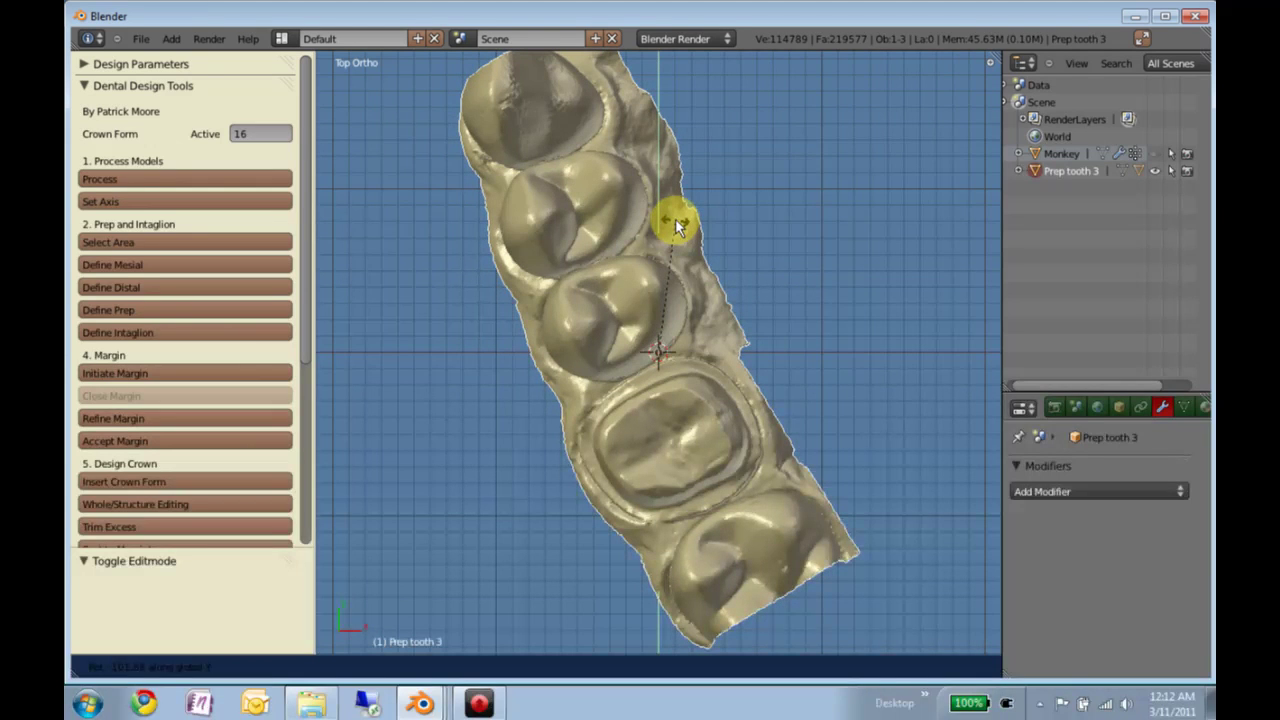
{"action": "left_click", "coordinate": [675, 218]}
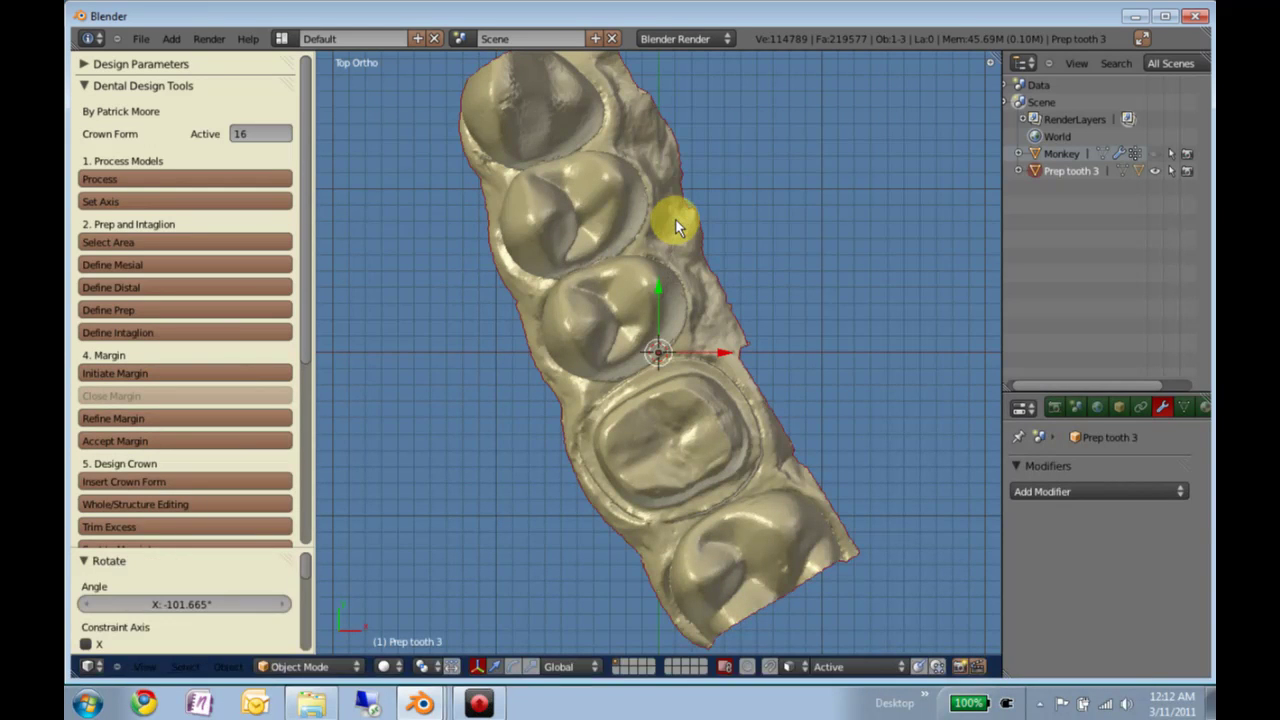
{"action": "key", "text": "r"}
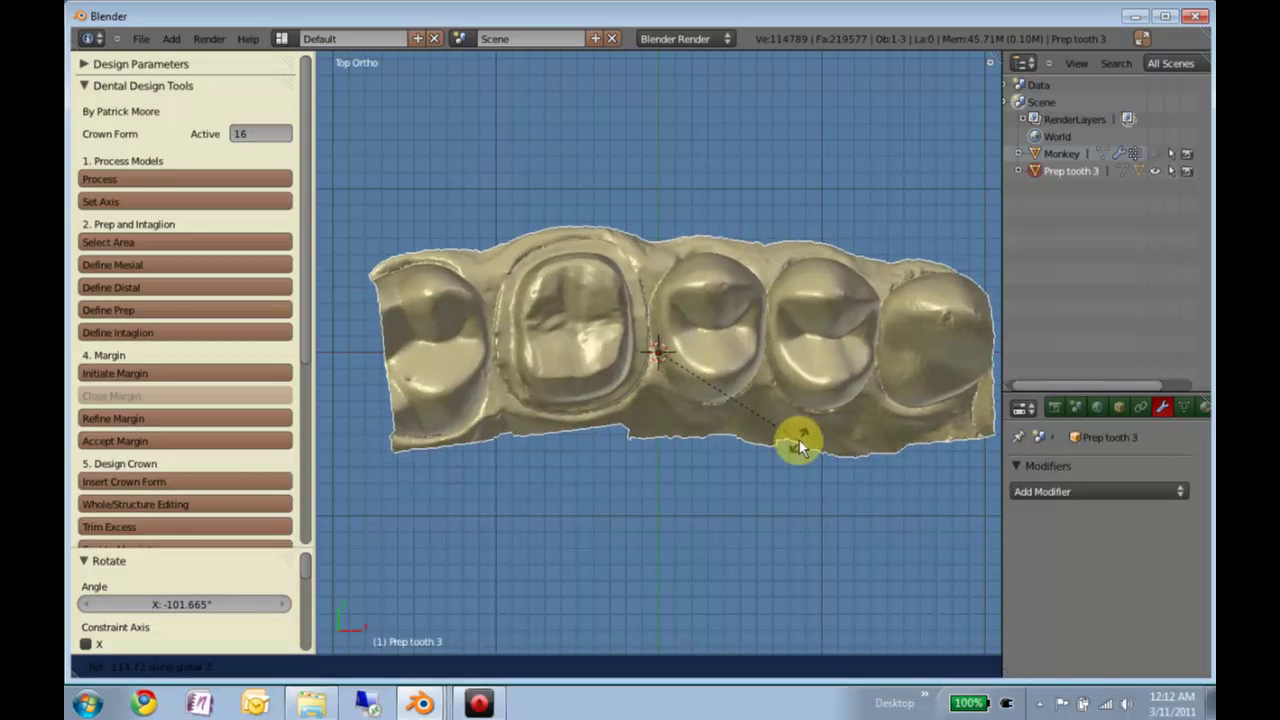
{"action": "left_click", "coordinate": [799, 440]}
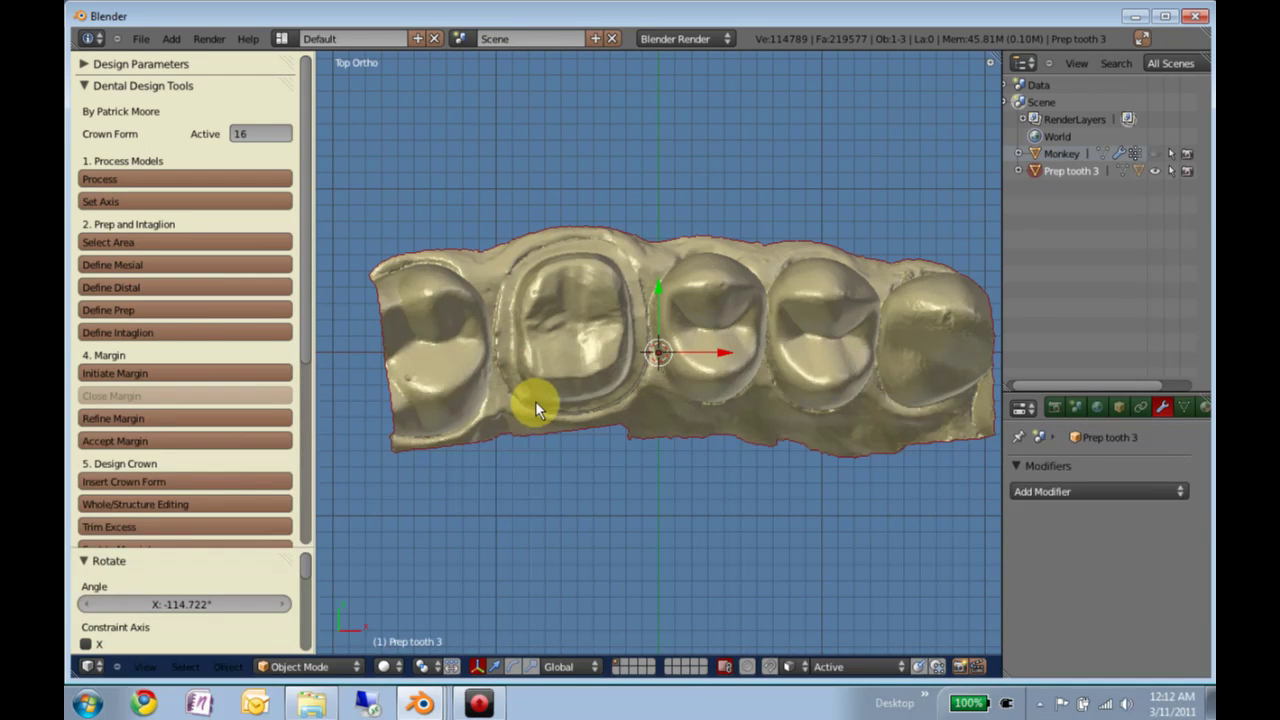
- Set the axis of Prep tooth 3 from the current top view of the prepared tooth
{"action": "scroll", "coordinate": [528, 368], "scroll_direction": "up", "scroll_amount": 2}
{"action": "scroll", "coordinate": [531, 365], "scroll_direction": "up", "scroll_amount": 1}
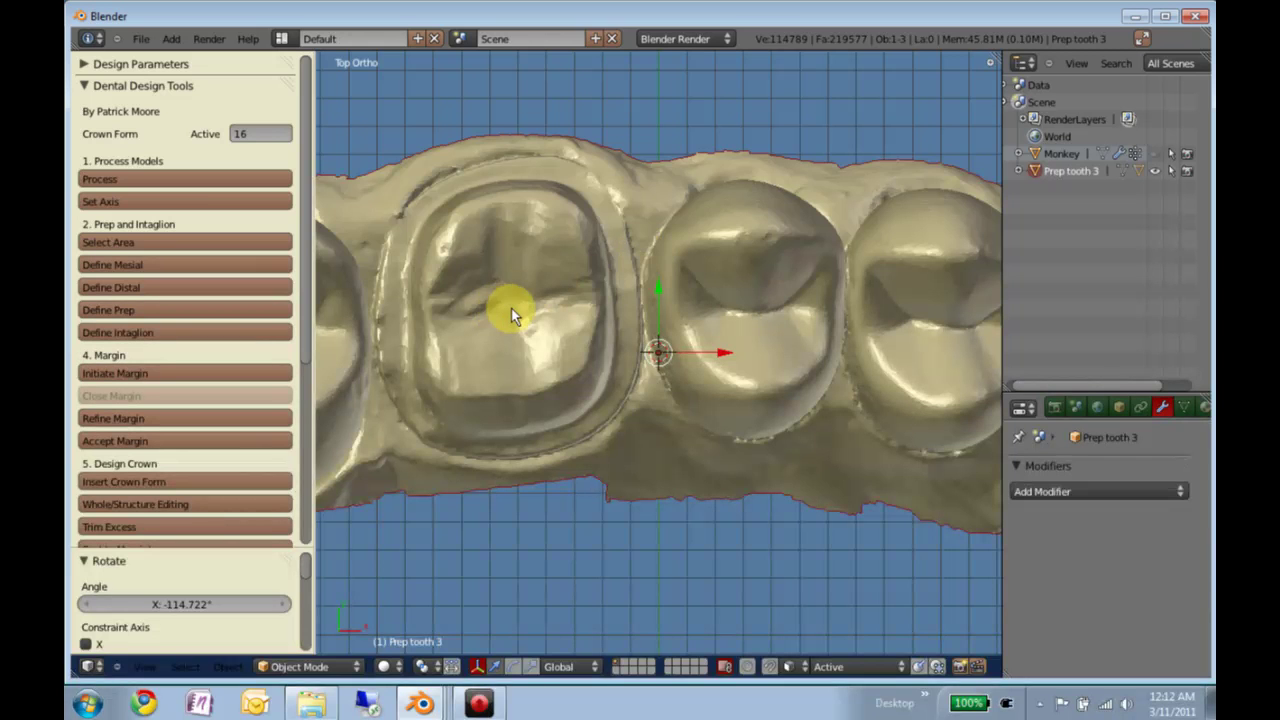
{"action": "left_click", "coordinate": [137, 201]}
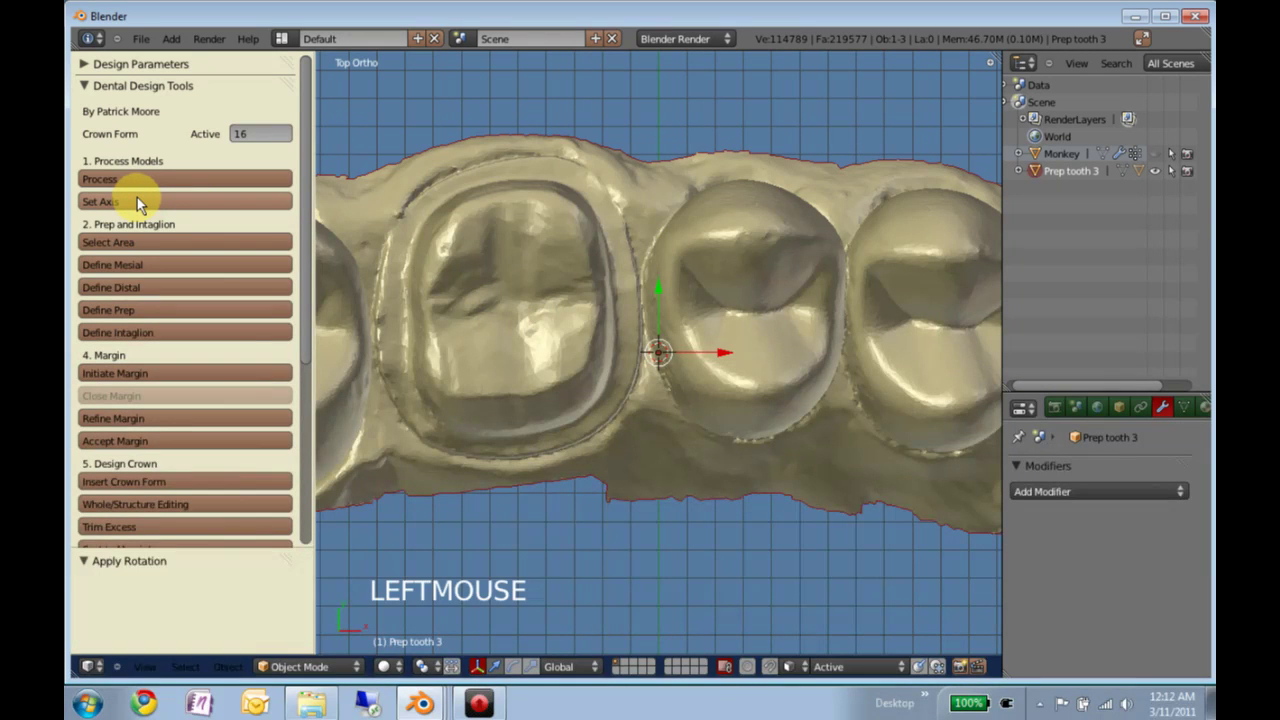
- Begin area selection on the Prep tooth 3 mesh at the contact between the prepared tooth and its mesial neighbour
{"action": "left_click", "coordinate": [524, 299]}
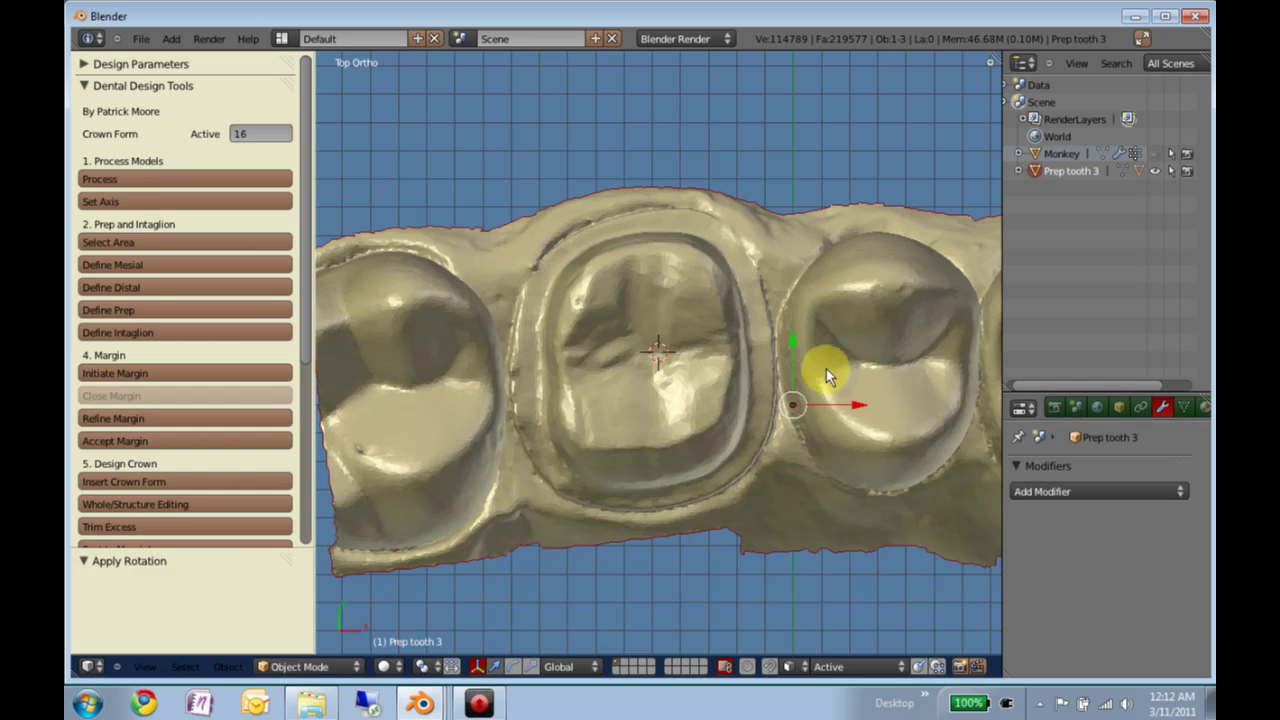
{"action": "left_click", "coordinate": [127, 244]}
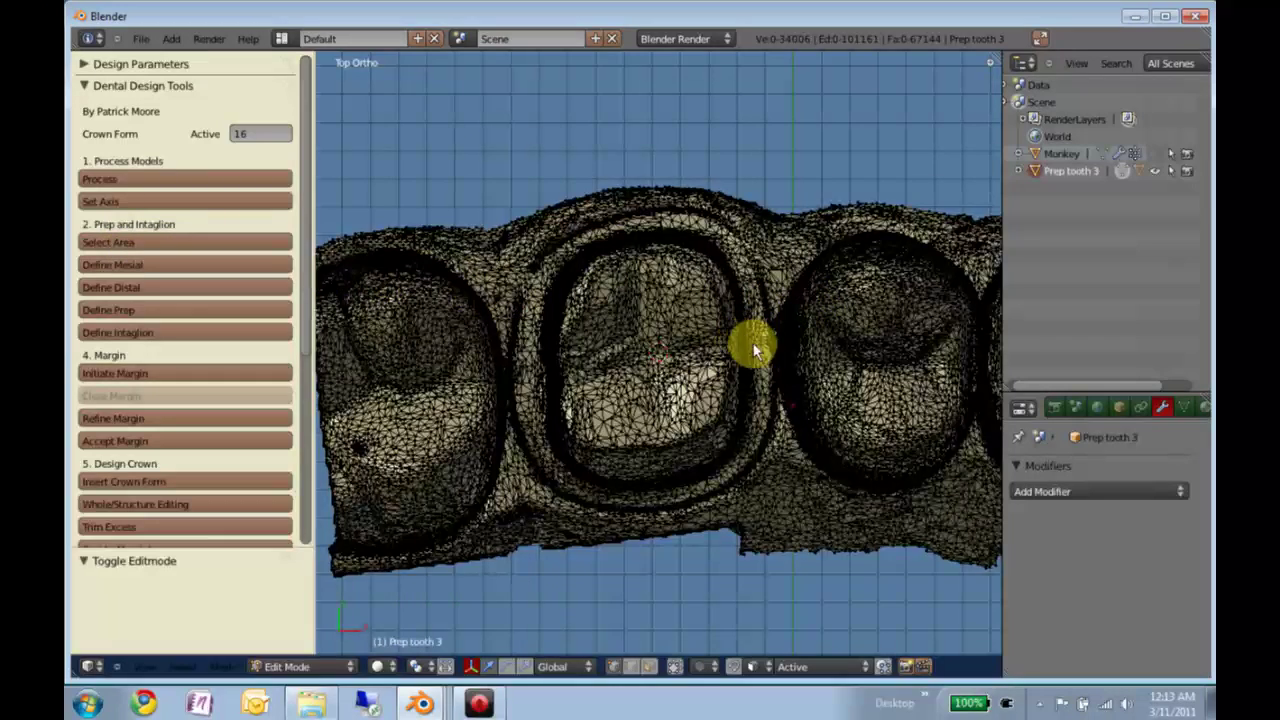
{"action": "scroll", "coordinate": [760, 348], "scroll_direction": "up", "scroll_amount": 1}
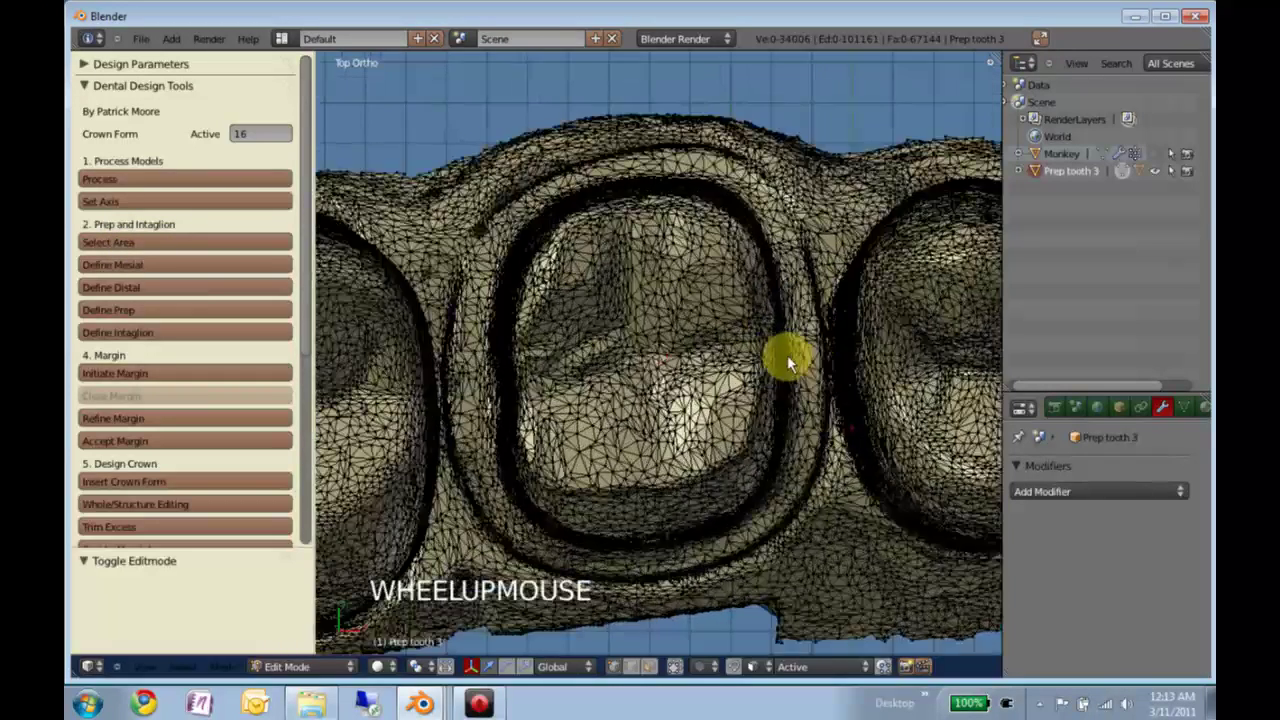
{"action": "left_click", "coordinate": [775, 352]}
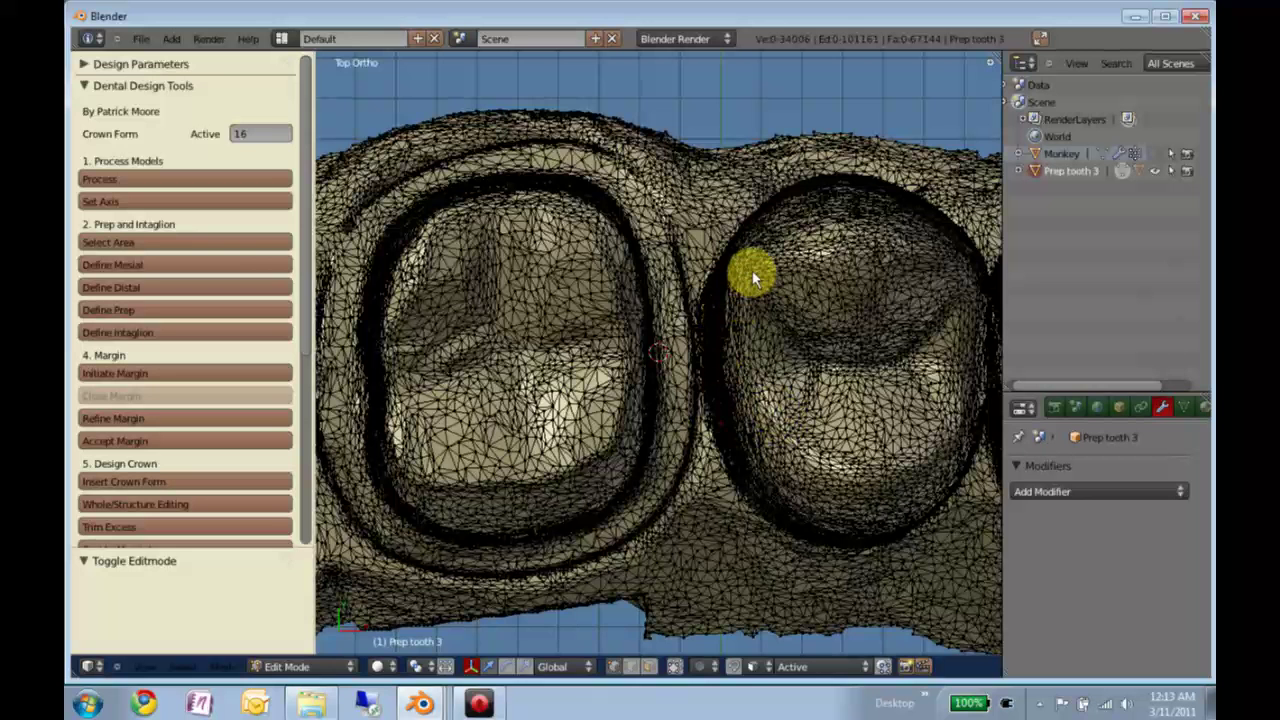
{"action": "key", "text": "c"}
{"action": "scroll", "coordinate": [756, 344], "scroll_direction": "down", "scroll_amount": 12}
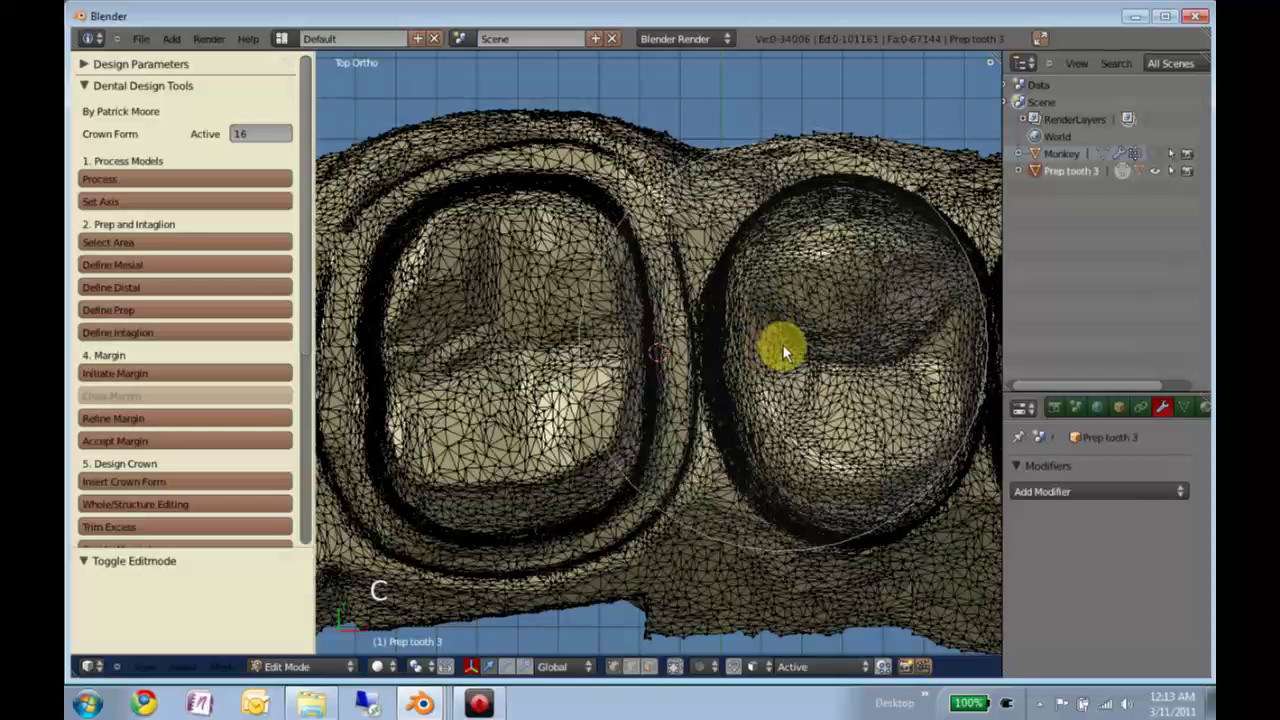
{"action": "scroll", "coordinate": [782, 344], "scroll_direction": "up", "scroll_amount": 7}
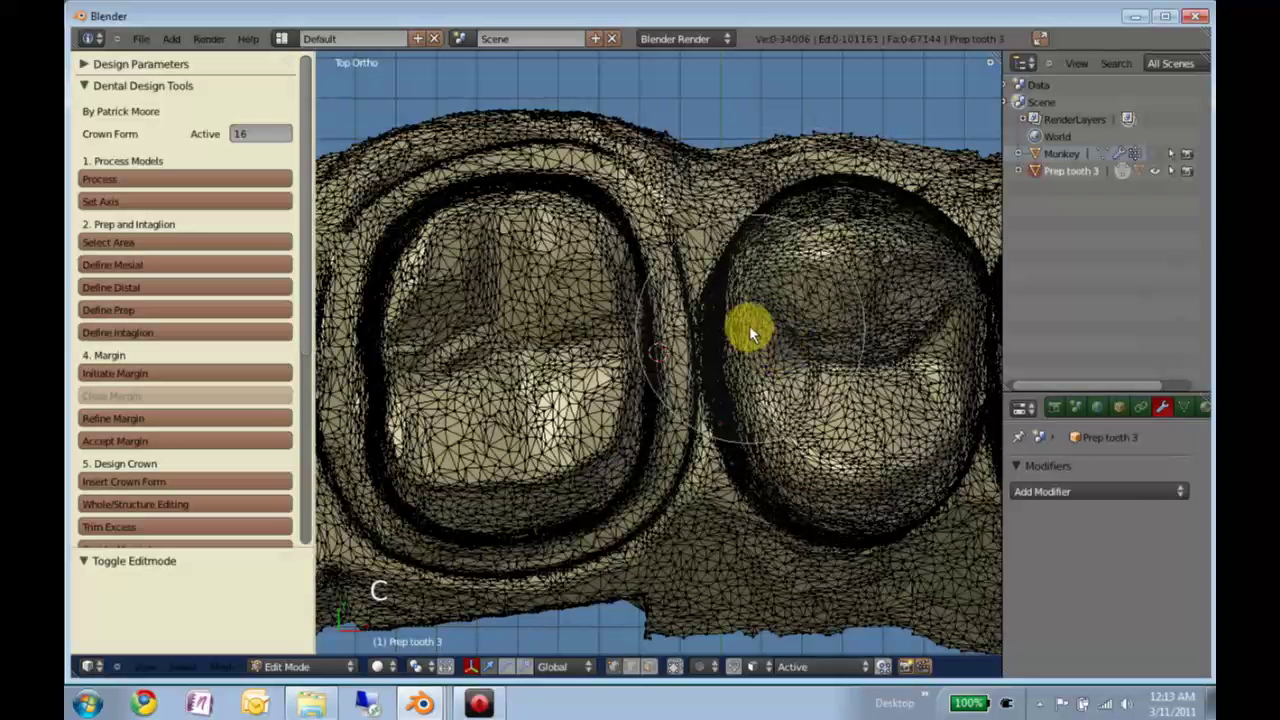
{"action": "right_click", "coordinate": [740, 327]}
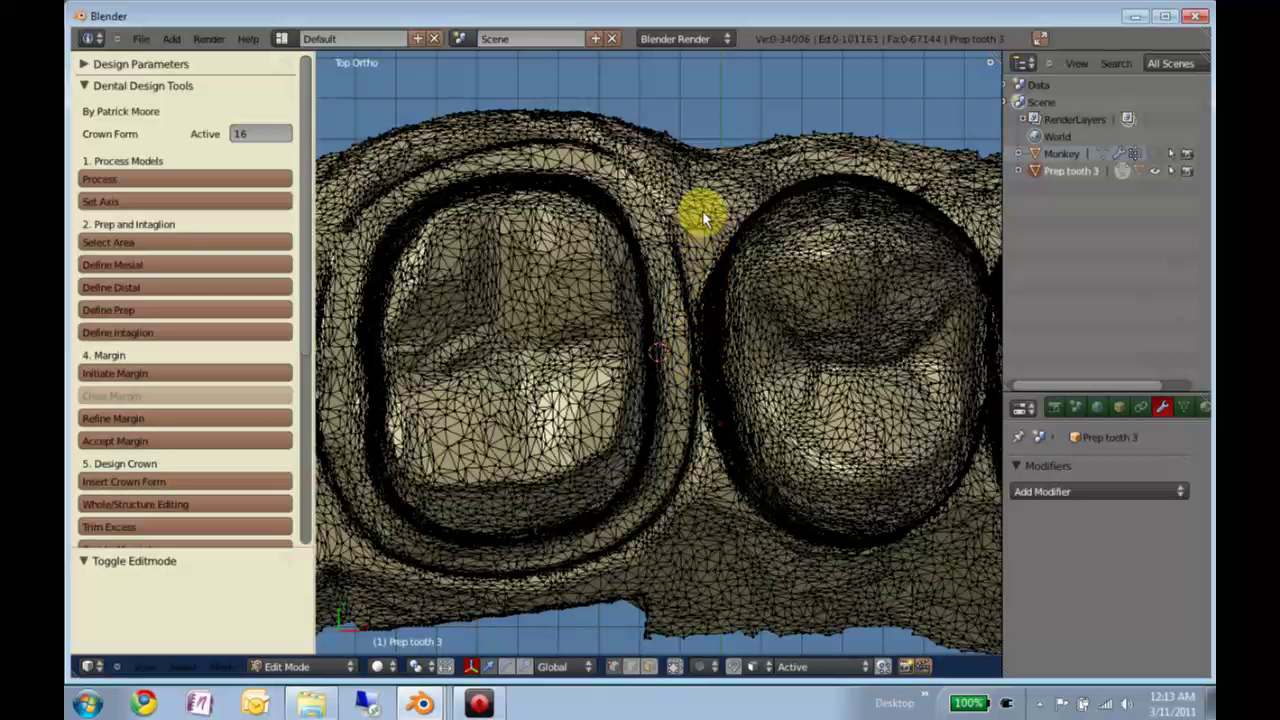
- Box-select the mesial neighbour's surface facing the prepared tooth and define it as the mesial area
{"action": "key", "text": "b"}
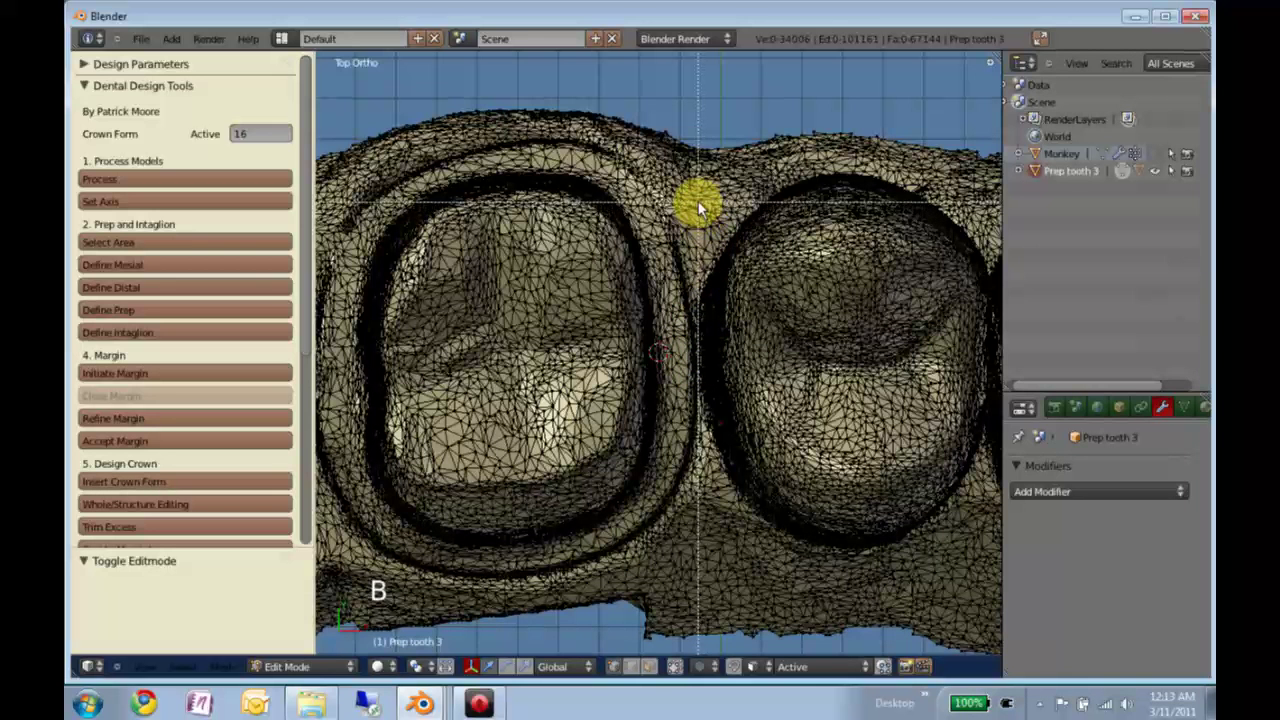
{"action": "left_click_drag", "start_coordinate": [699, 202], "coordinate": [788, 527]}
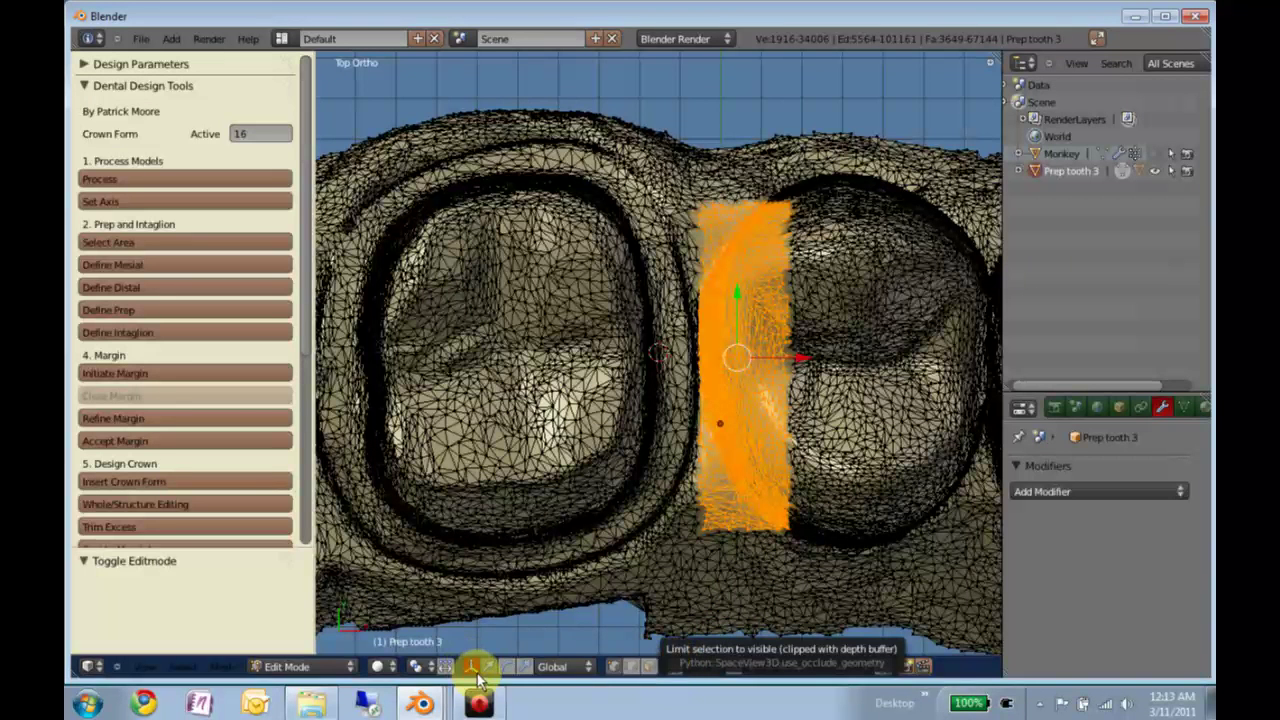
{"action": "left_click", "coordinate": [140, 265]}
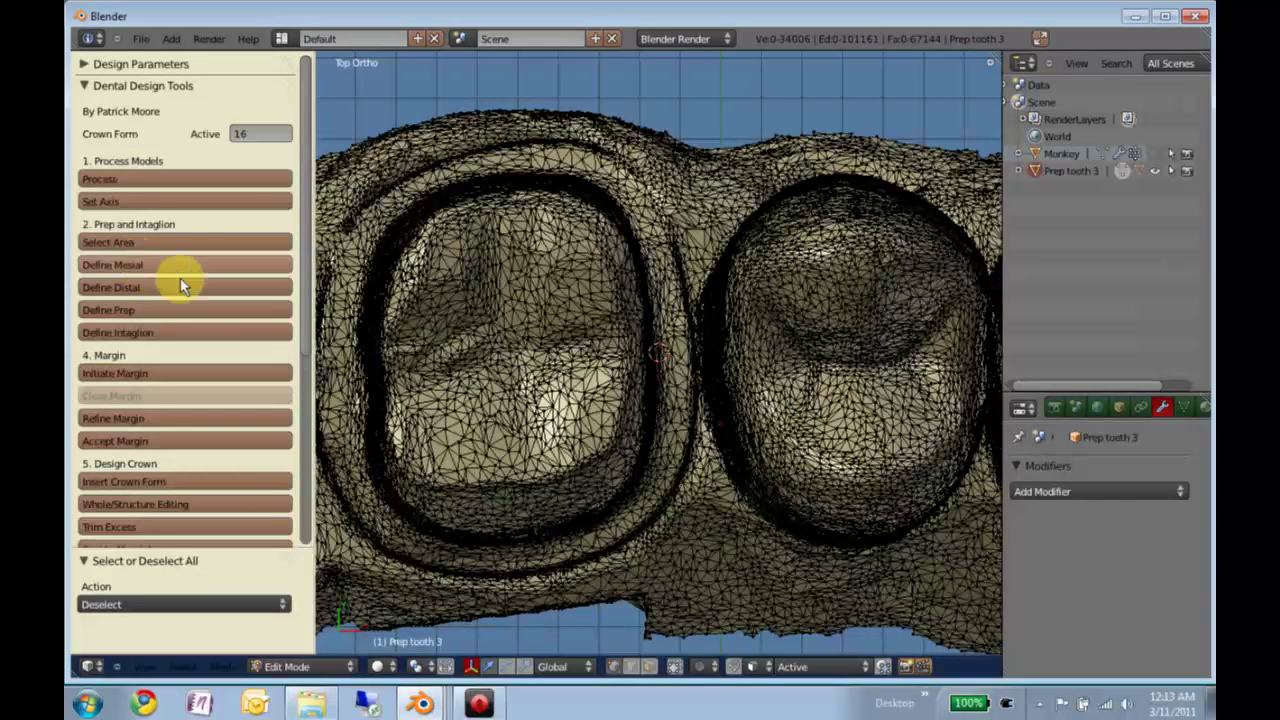
- Box-select the distal neighbour's surface facing the prepared tooth and define it as the distal area
{"action": "left_click", "coordinate": [362, 373]}
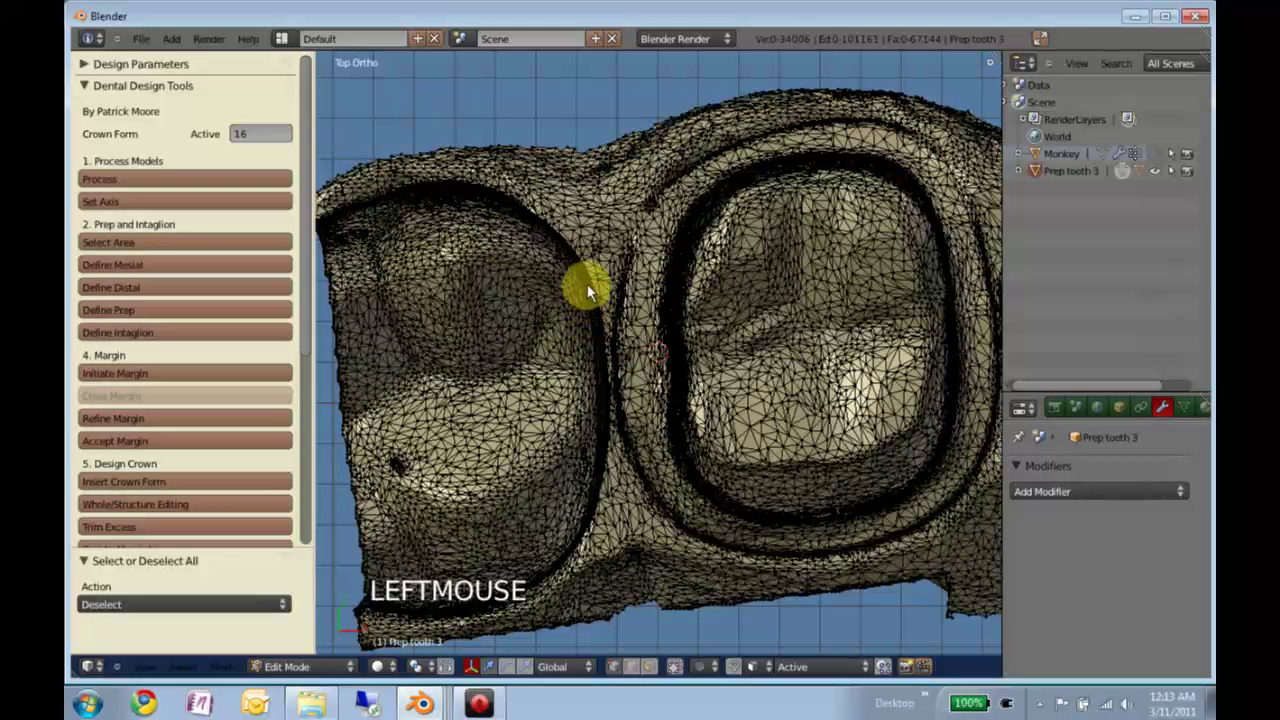
{"action": "key", "text": "b"}
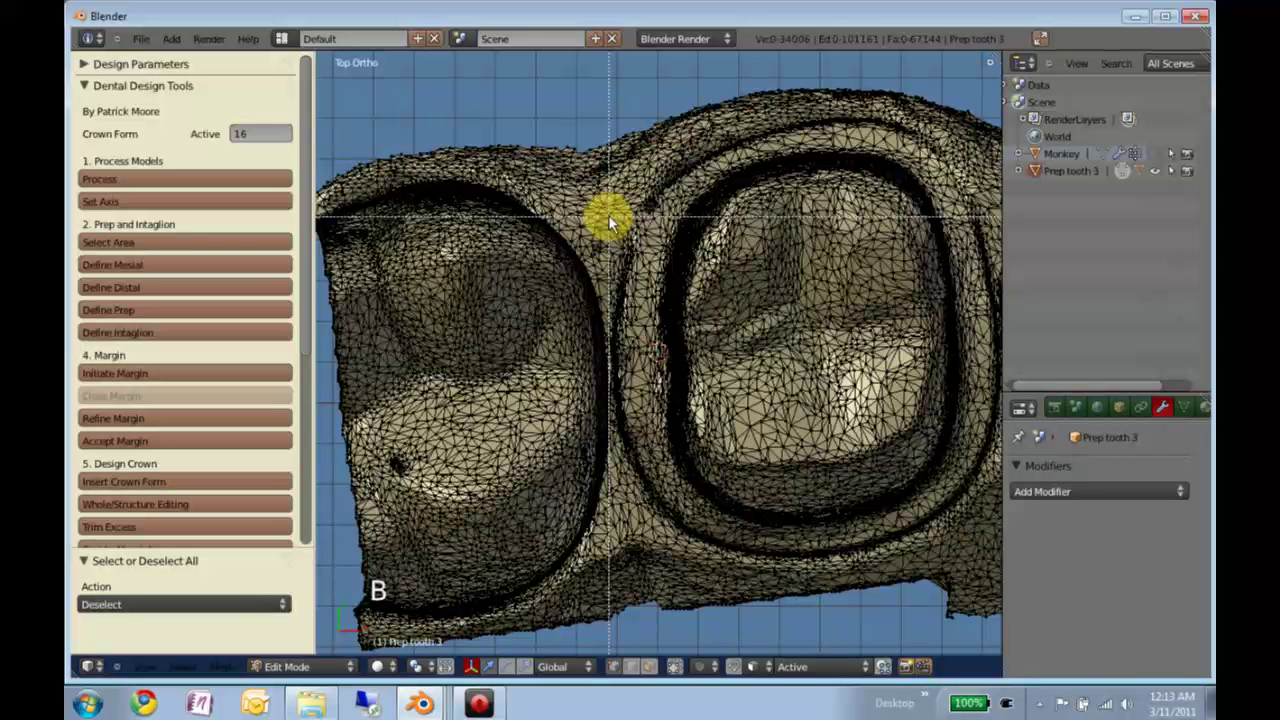
{"action": "left_click_drag", "start_coordinate": [610, 220], "coordinate": [522, 518]}
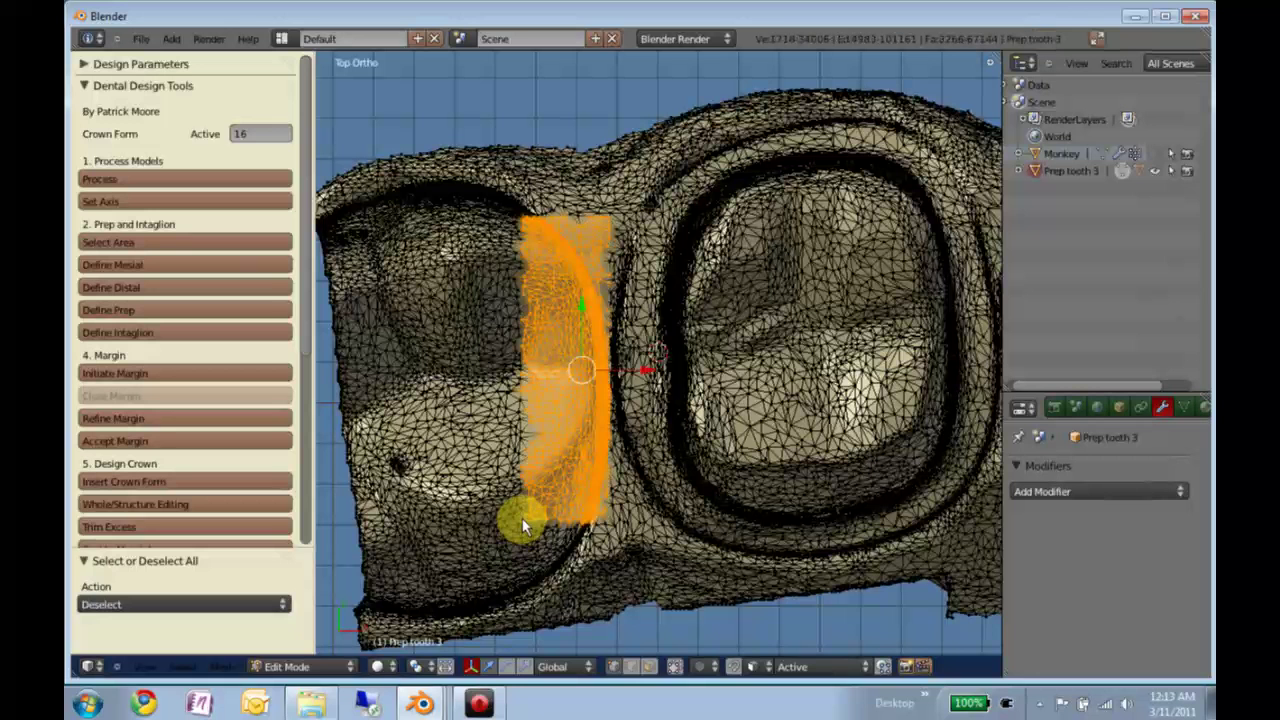
{"action": "left_click", "coordinate": [112, 287]}
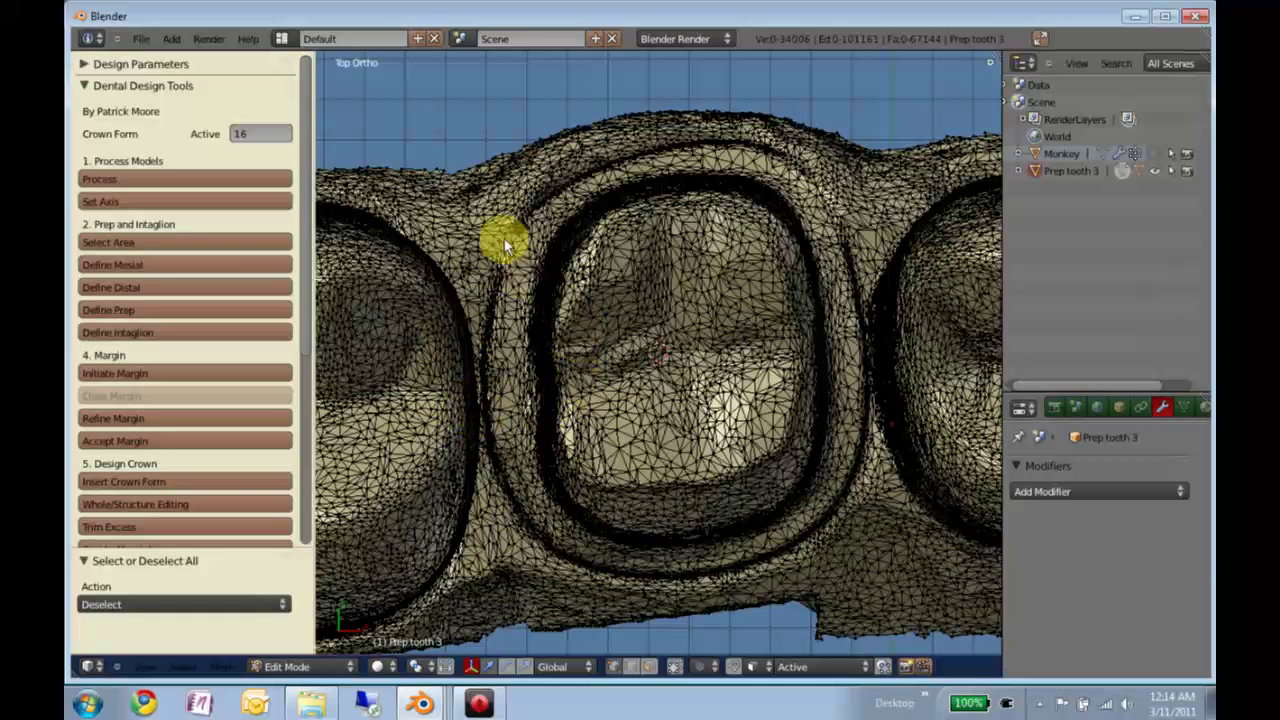
- Box-select the whole prepared tooth with its surrounding gingiva between the two neighbours and define it as the prep
{"action": "key", "text": "b"}
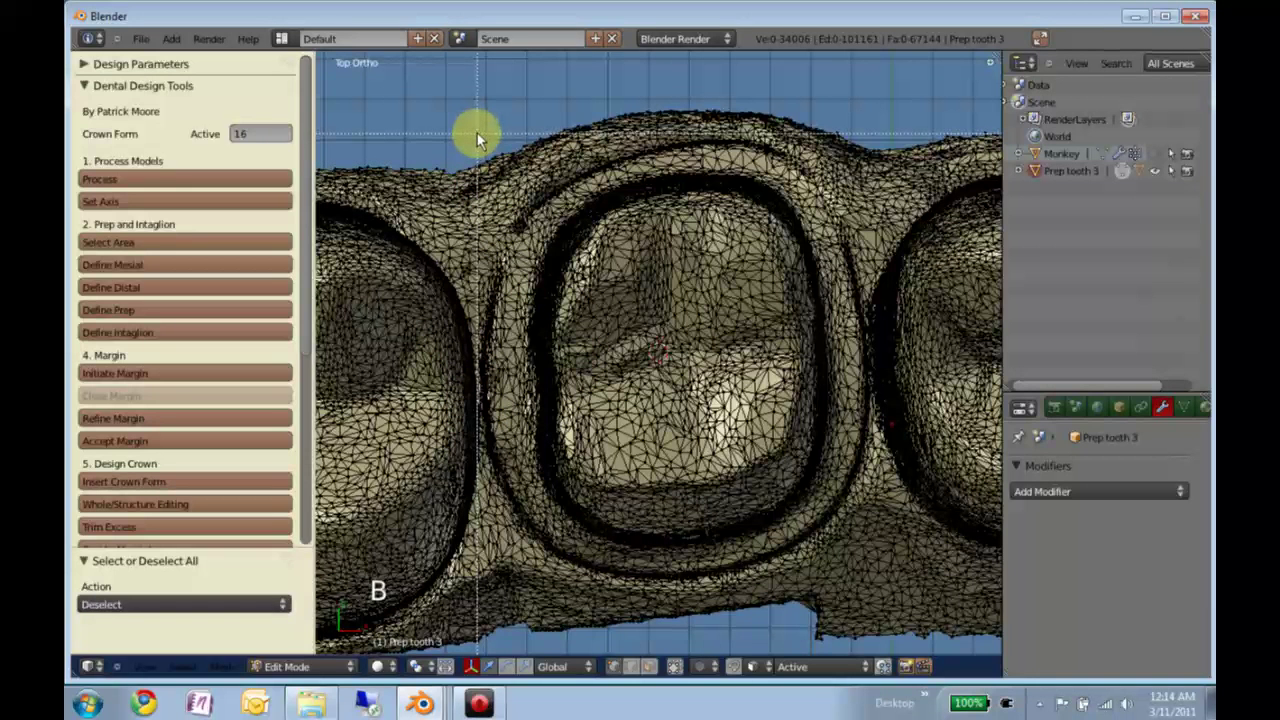
{"action": "left_click_drag", "start_coordinate": [477, 133], "coordinate": [870, 596]}
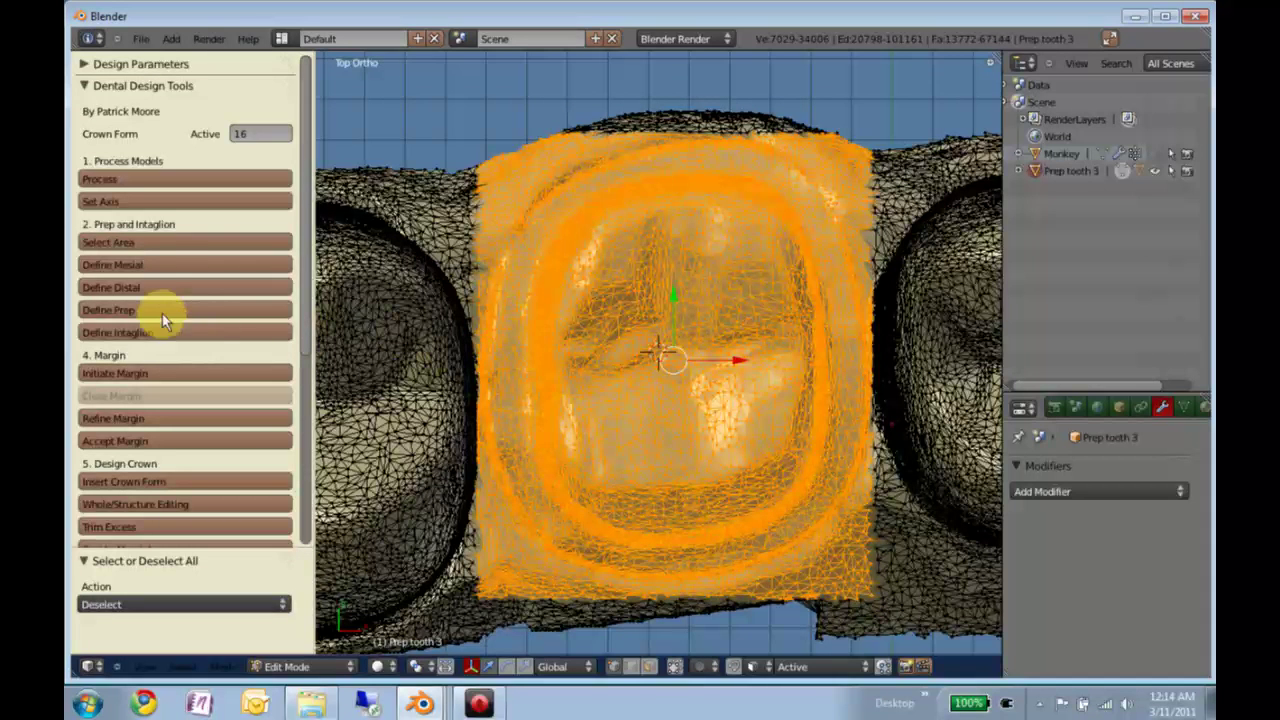
{"action": "left_click", "coordinate": [131, 309]}
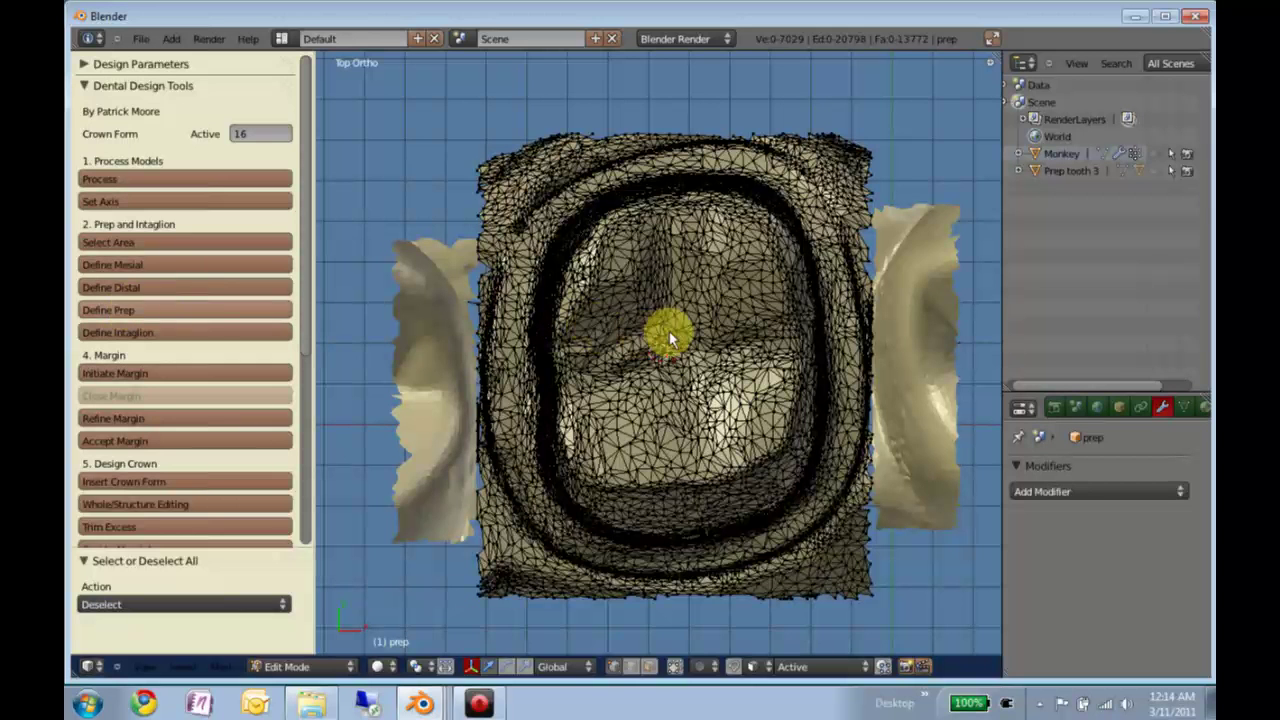
- Circle-select the prep mesh from the occlusal surface out to just past the margin and define it as the intaglio
{"action": "key", "text": "c"}
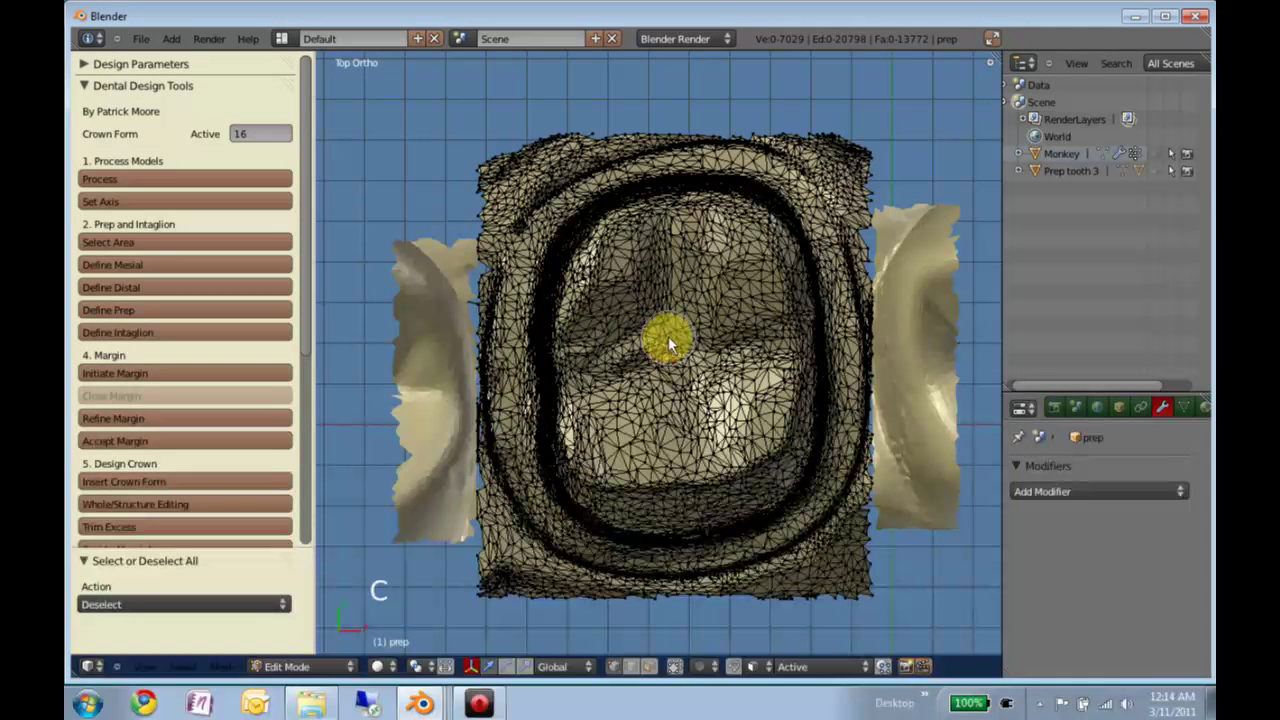
{"action": "scroll", "coordinate": [667, 338], "scroll_direction": "down", "scroll_amount": 6}
{"action": "mouse_move", "coordinate": [658, 306]}
{"action": "left_mouse_down"}
{"action": "mouse_move", "coordinate": [650, 294]}
{"action": "mouse_move", "coordinate": [628, 333]}
{"action": "mouse_move", "coordinate": [639, 432]}
{"action": "mouse_move", "coordinate": [676, 439]}
{"action": "mouse_move", "coordinate": [716, 424]}
{"action": "mouse_move", "coordinate": [715, 285]}
{"action": "mouse_move", "coordinate": [680, 285]}
{"action": "mouse_move", "coordinate": [638, 322]}
{"action": "mouse_move", "coordinate": [634, 366]}
{"action": "mouse_move", "coordinate": [669, 449]}
{"action": "mouse_move", "coordinate": [691, 443]}
{"action": "mouse_move", "coordinate": [692, 432]}
{"action": "mouse_move", "coordinate": [627, 436]}
{"action": "mouse_move", "coordinate": [644, 422]}
{"action": "mouse_move", "coordinate": [631, 377]}
{"action": "mouse_move", "coordinate": [588, 368]}
{"action": "left_mouse_up"}
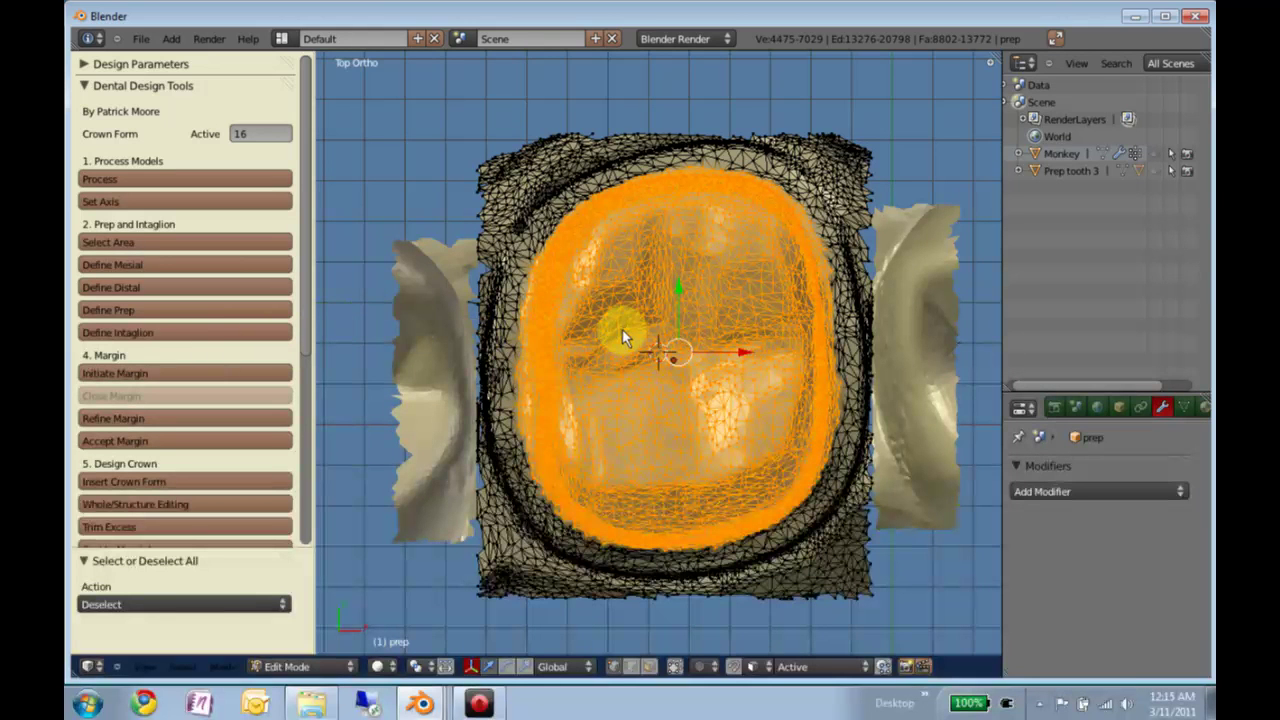
{"action": "left_click", "coordinate": [209, 332]}
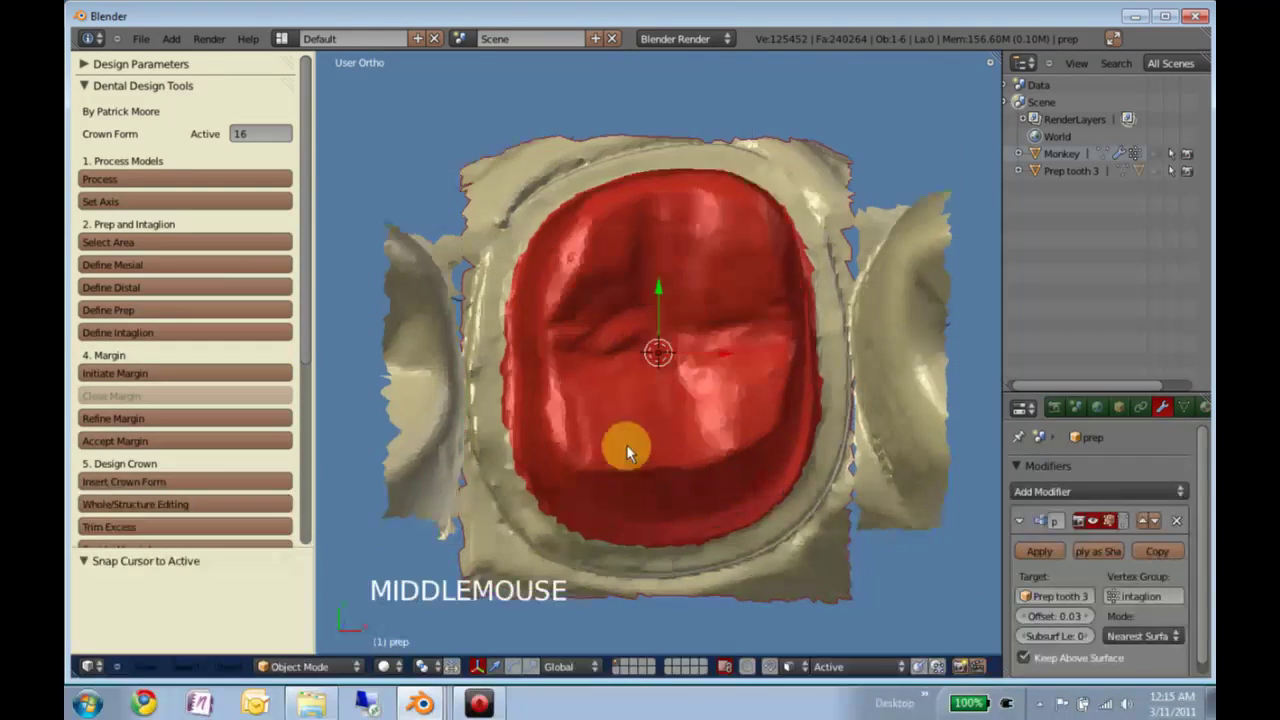